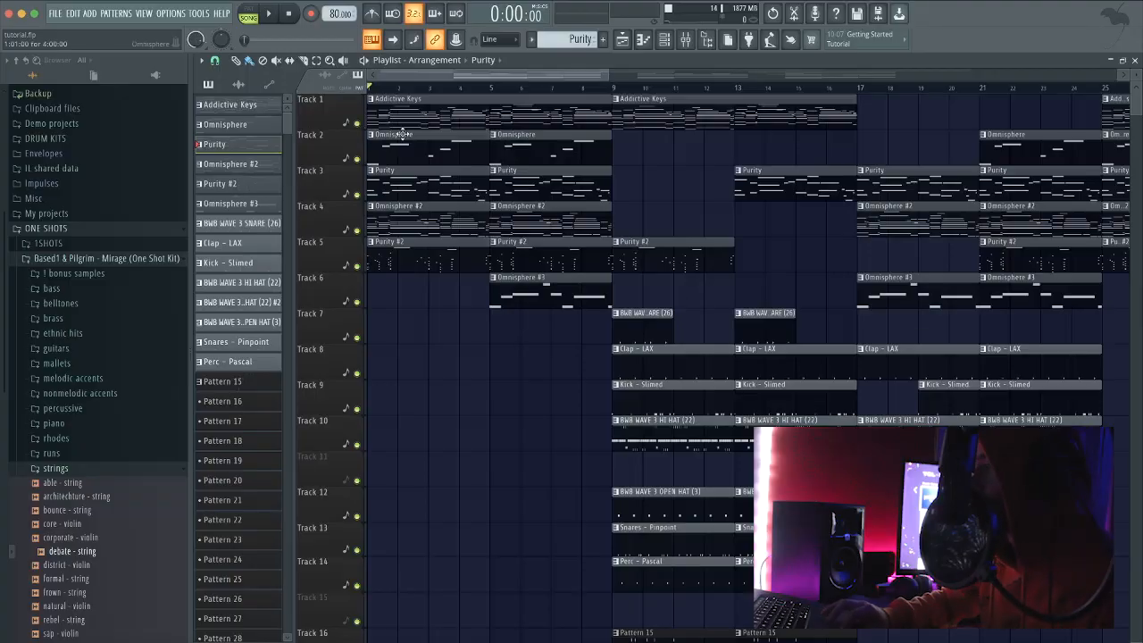
Select bars 1 to 8 in the playlist and play that section.
drag(615, 91, 369, 90)
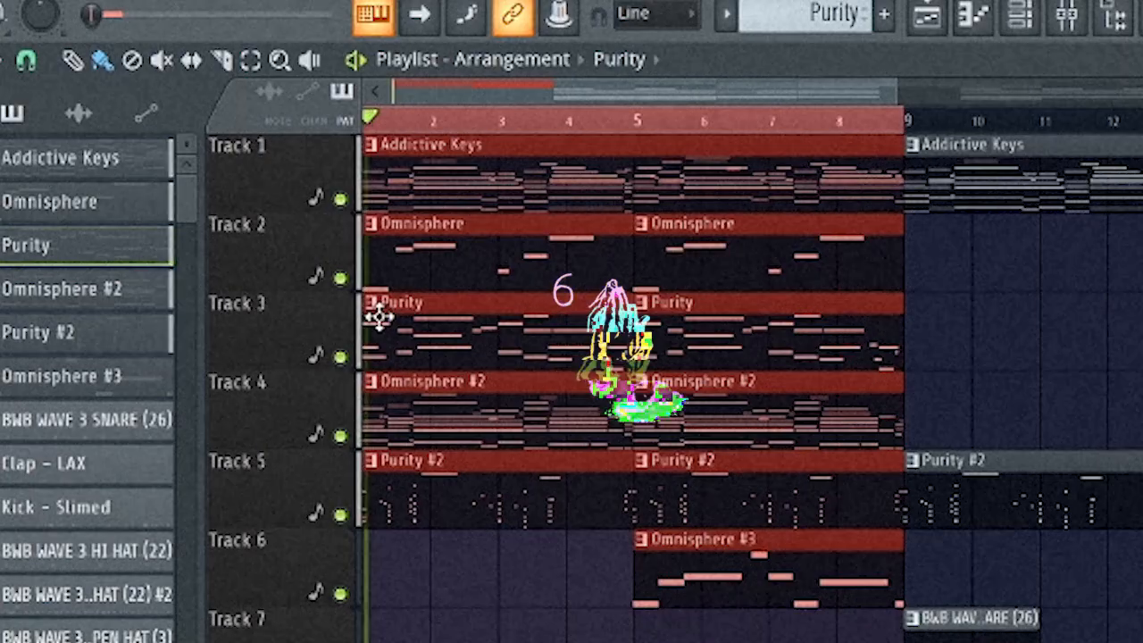
key(space)
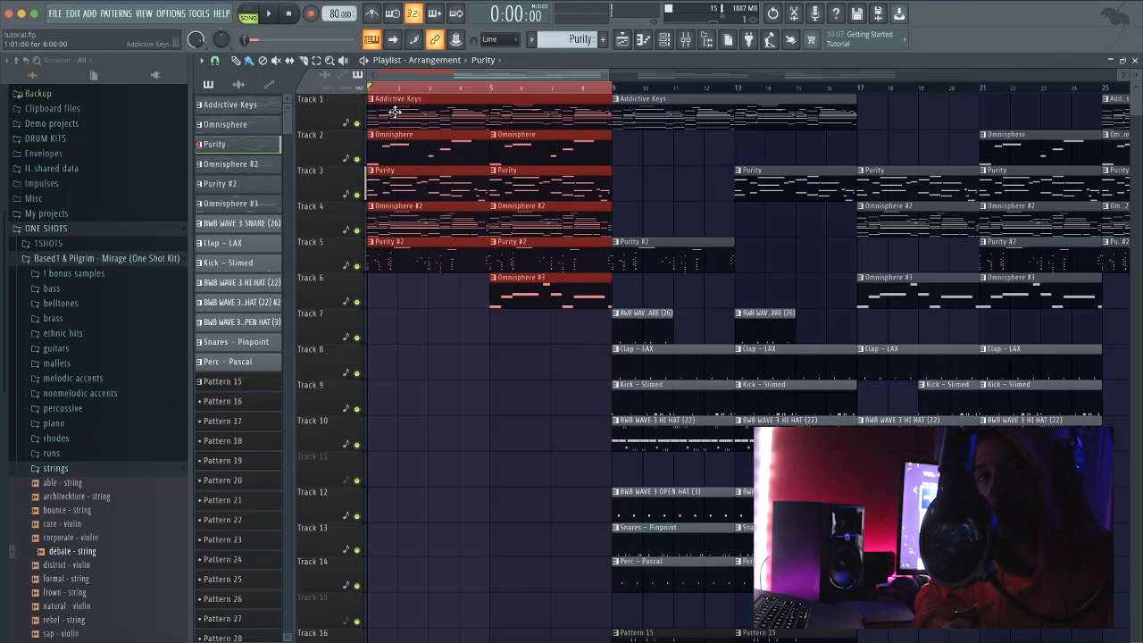
Open the Addictive Keys clip on Track 1 in the piano roll and examine its chord and melody notes.
double_click(395, 112)
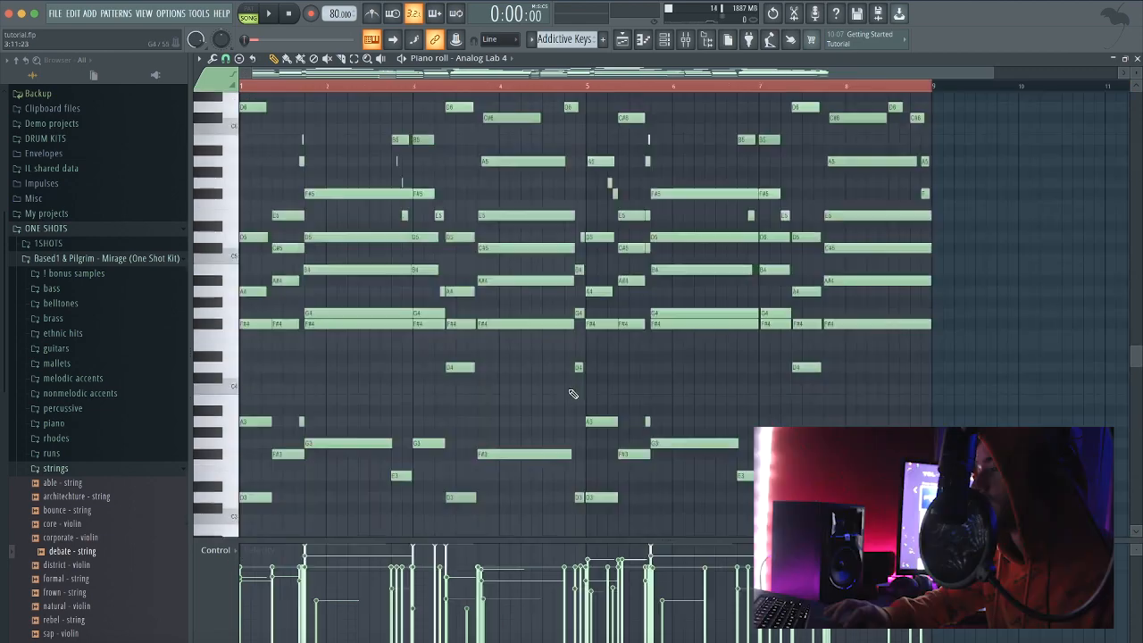
scroll(573, 394, down, 2)
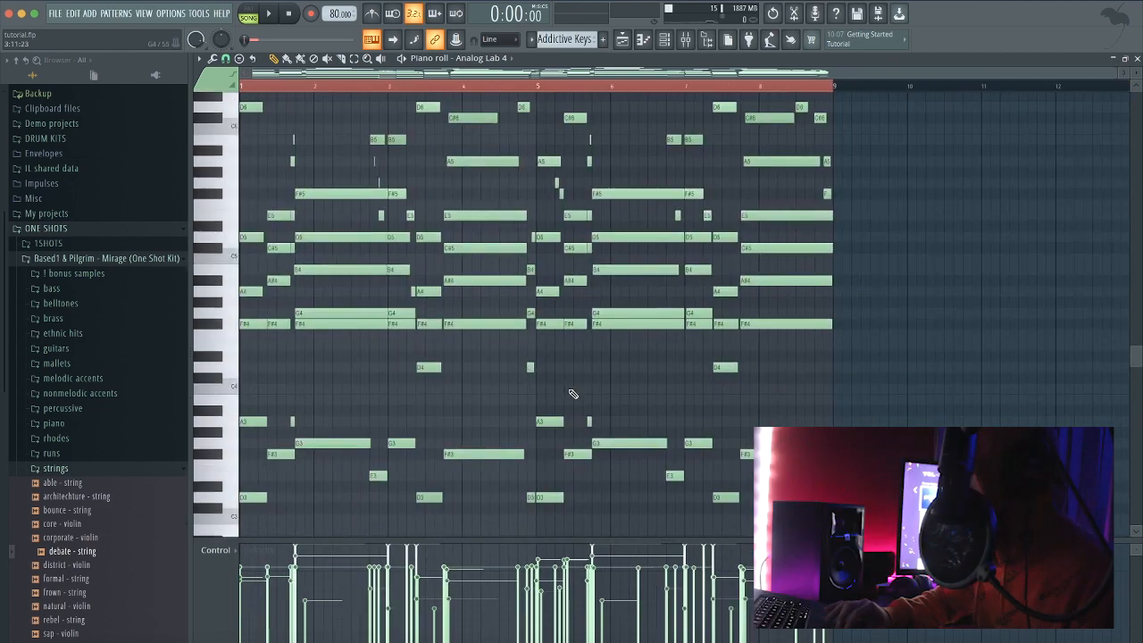
scroll(573, 393, up, 6)
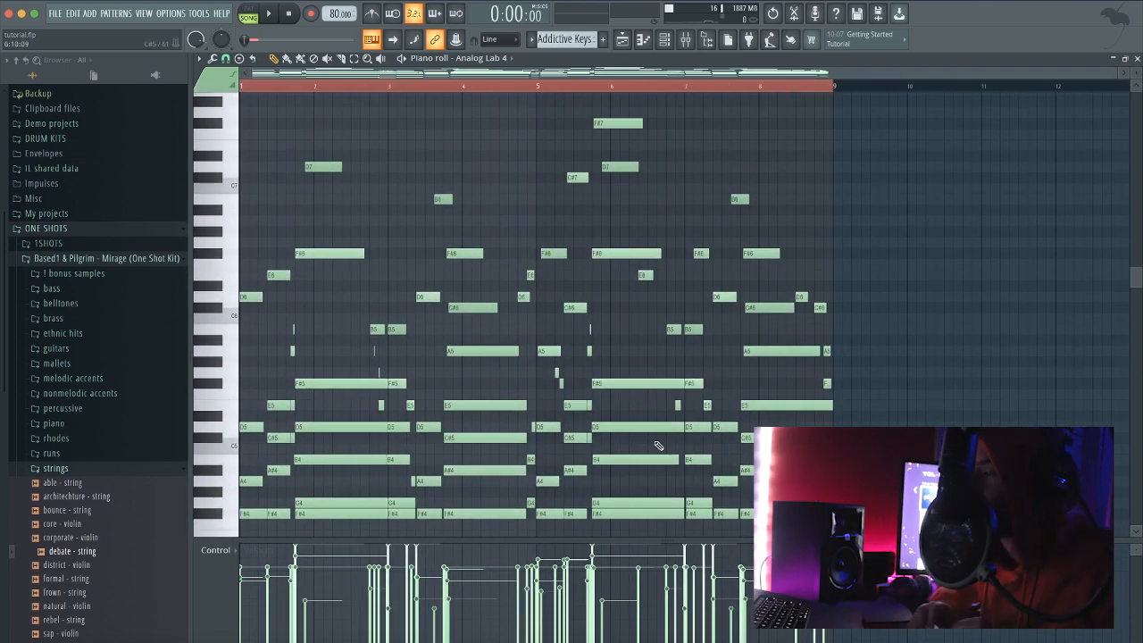
scroll(295, 386, down, 3)
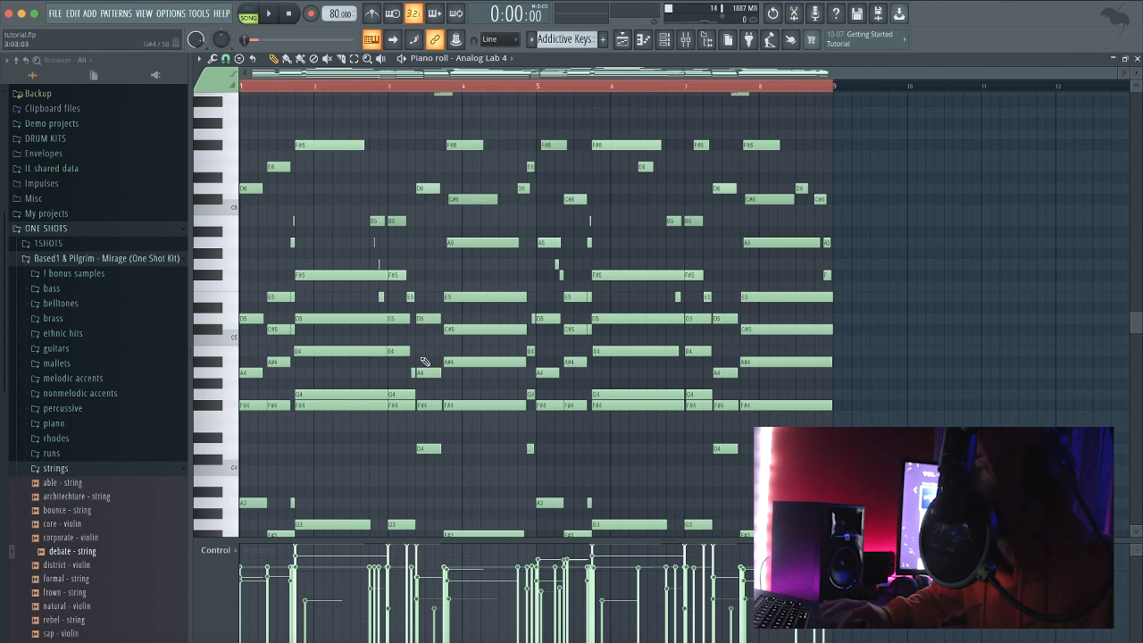
View the Analog Lab 4 instrument and its selected preset for the Addictive Keys pattern, and close it.
click(665, 45)
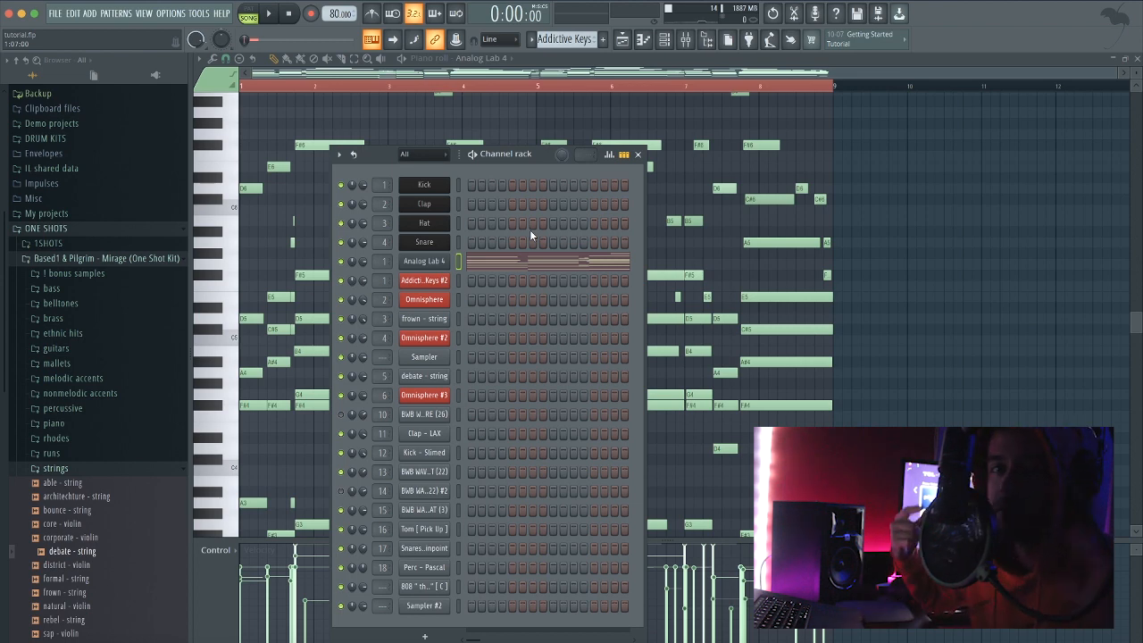
click(637, 155)
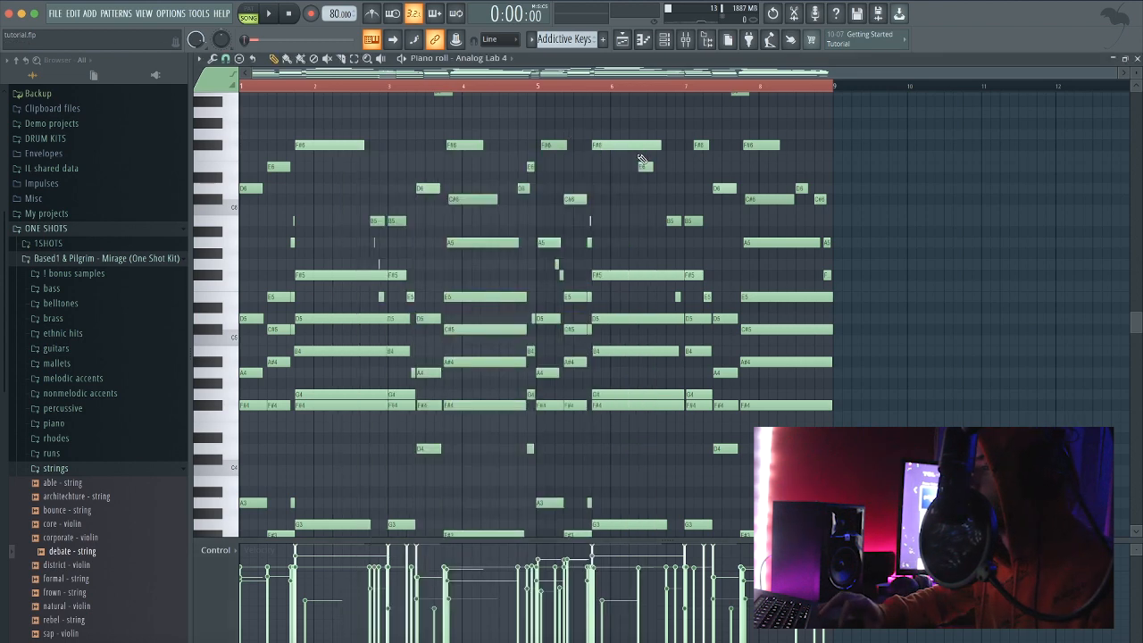
click(665, 40)
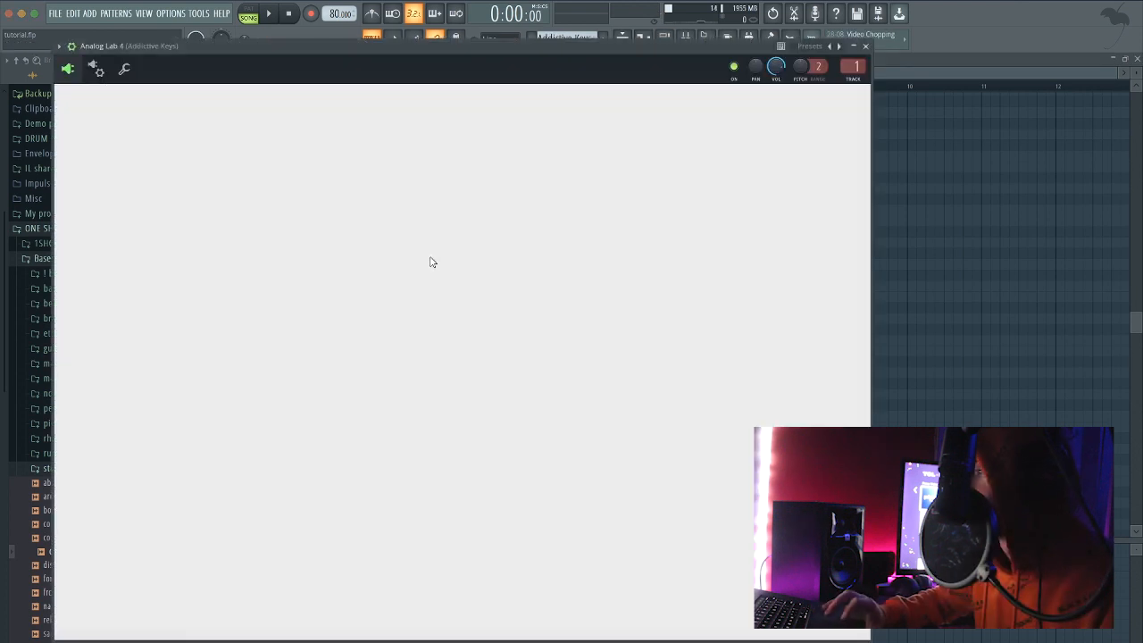
click(433, 262)
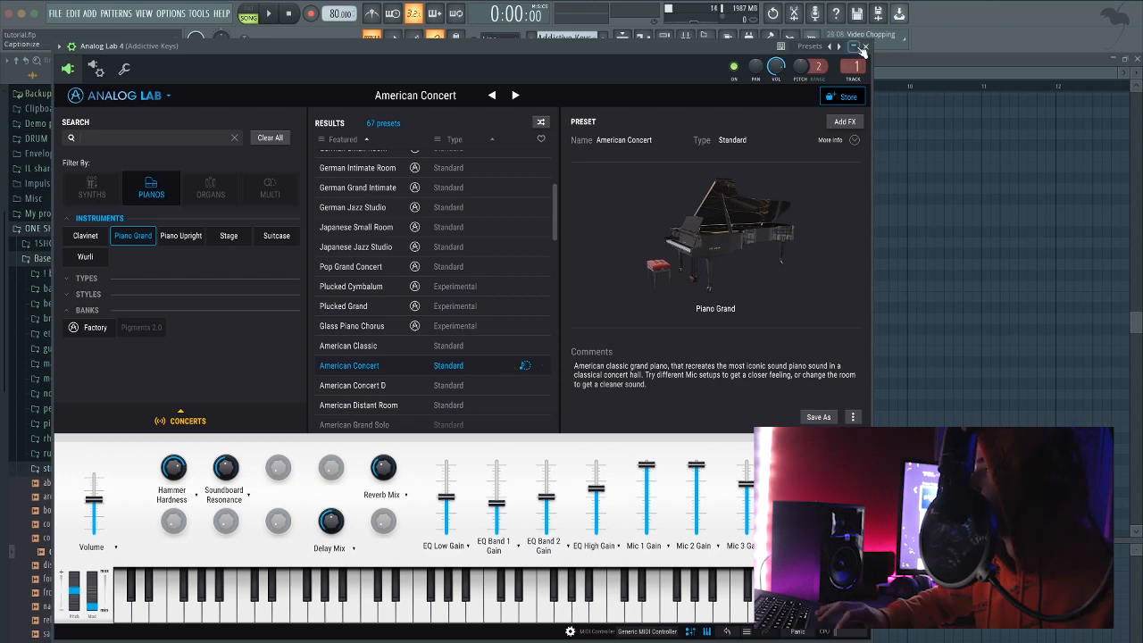
click(865, 47)
Show the mixer and inspect the RC-20 Retro Color settings on the Addictive Keys insert.
click(680, 42)
drag(523, 155, 445, 74)
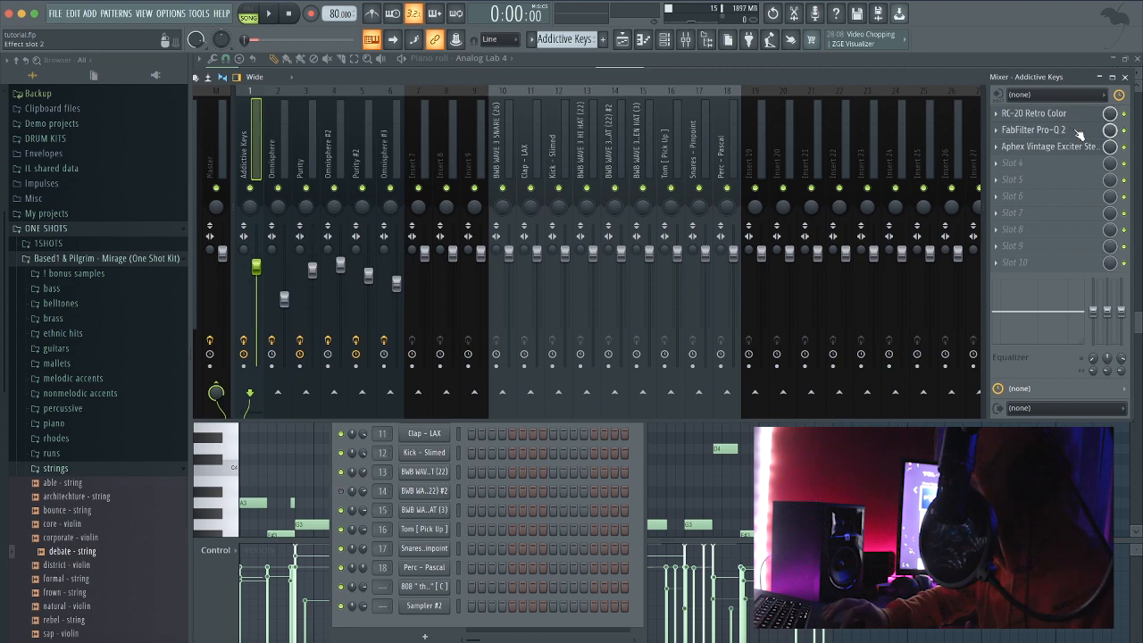
click(1036, 113)
key(space)
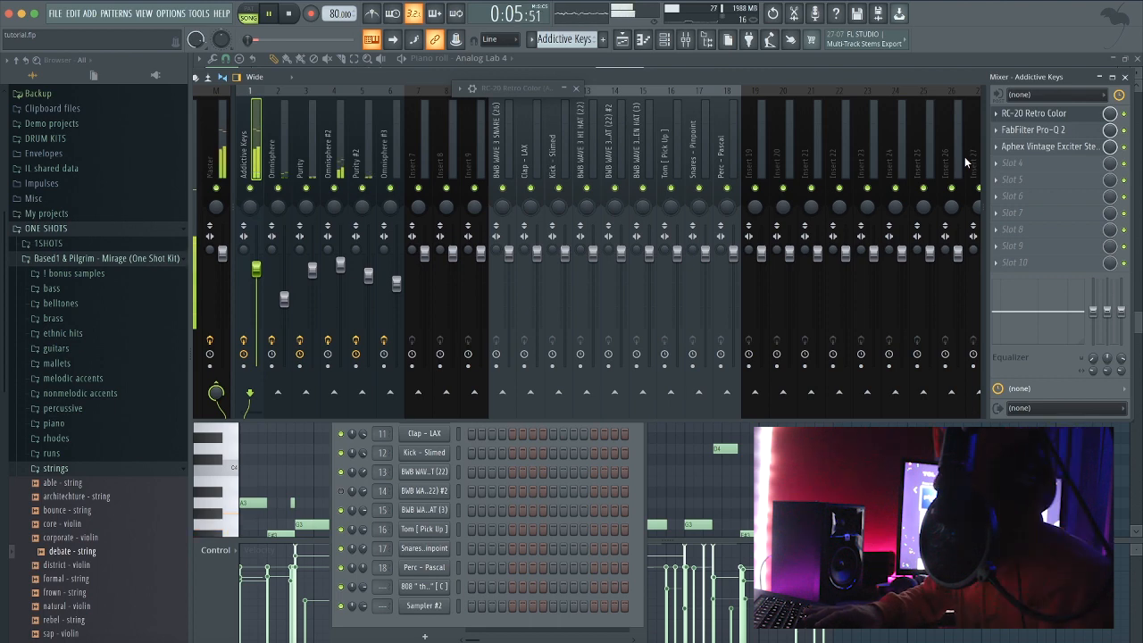
key(space)
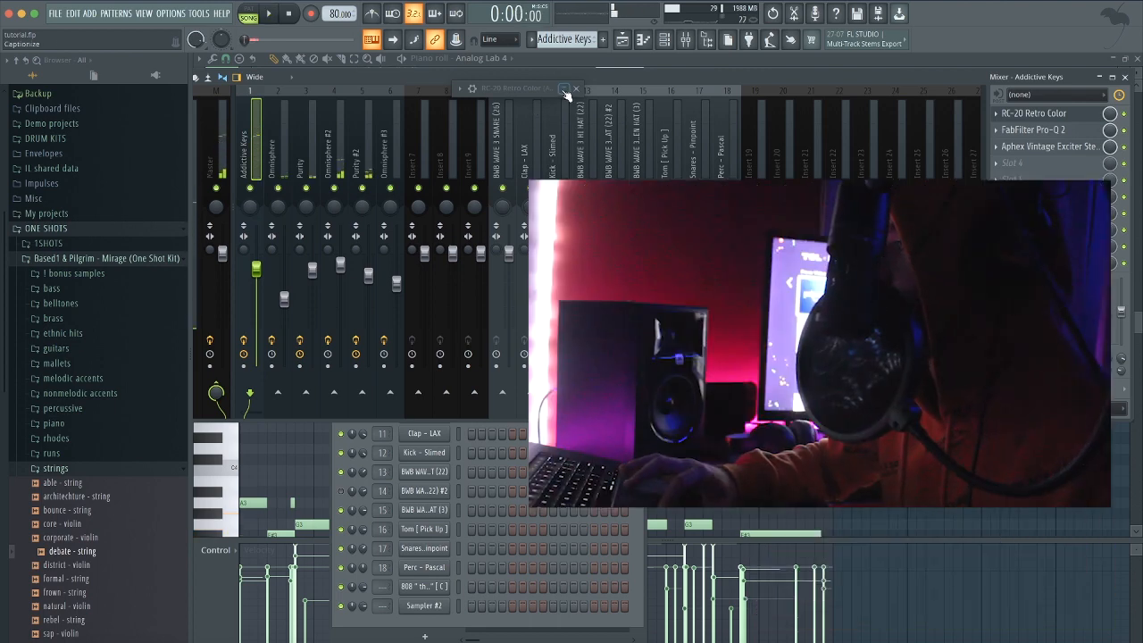
click(565, 89)
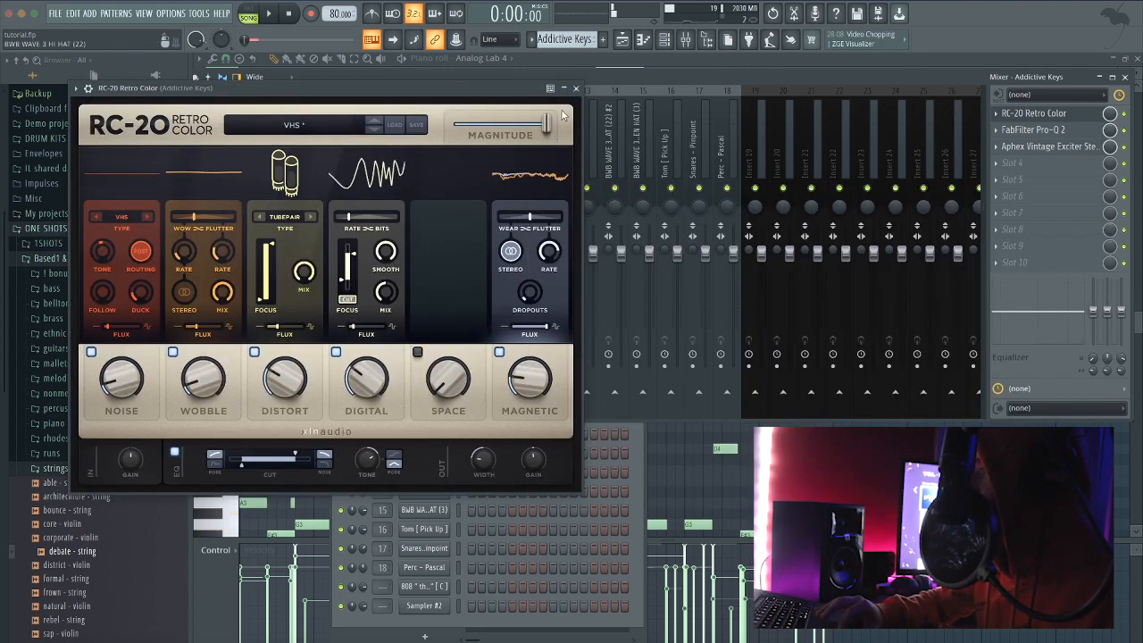
click(576, 90)
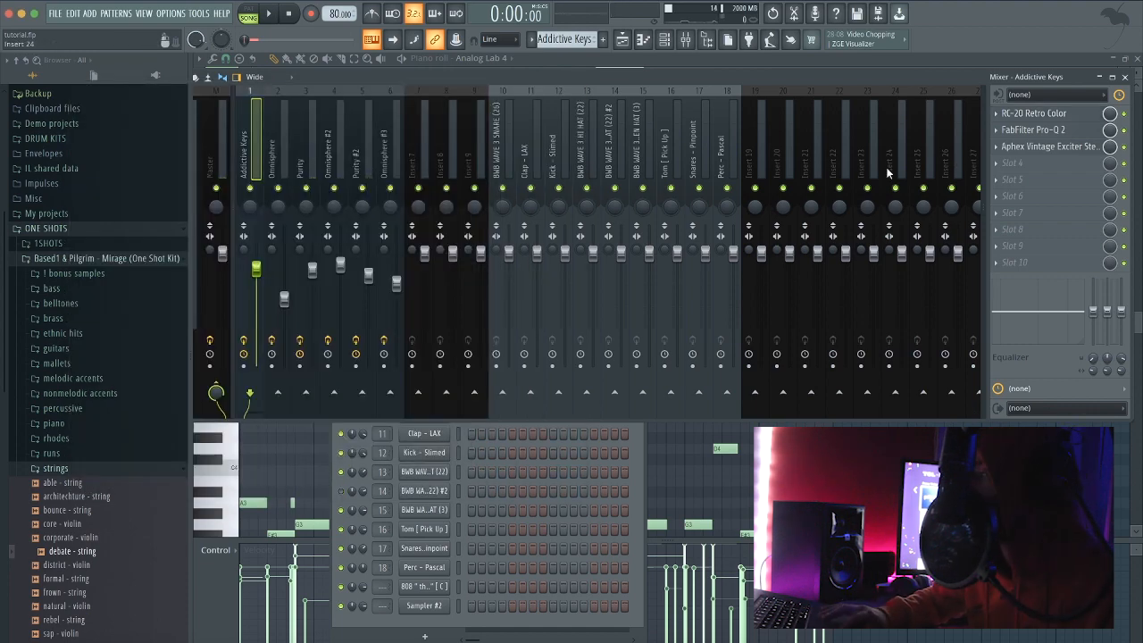
Check the FabFilter Pro-Q 2 and Aphex Vintage Exciter Stereo effects on the Addictive Keys insert.
click(1034, 130)
click(624, 106)
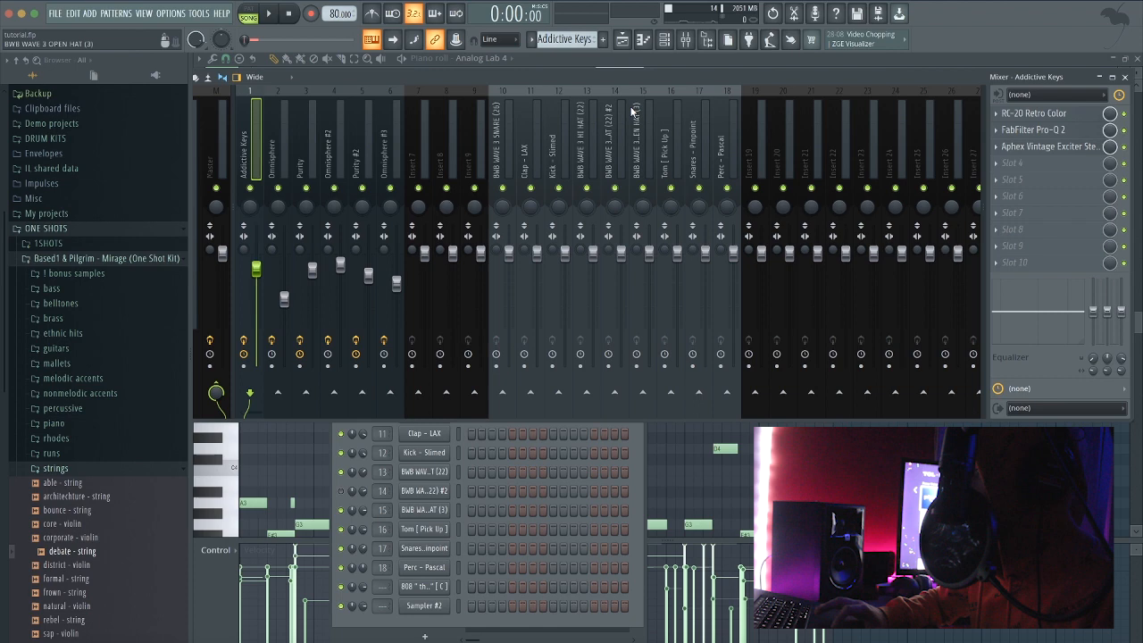
click(1032, 145)
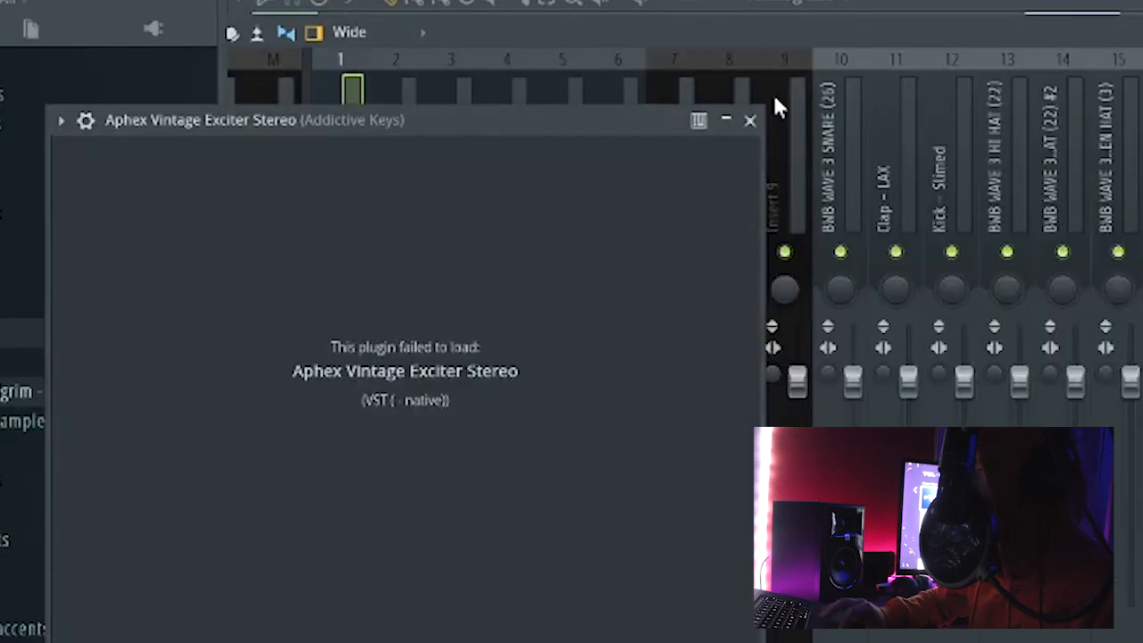
click(750, 120)
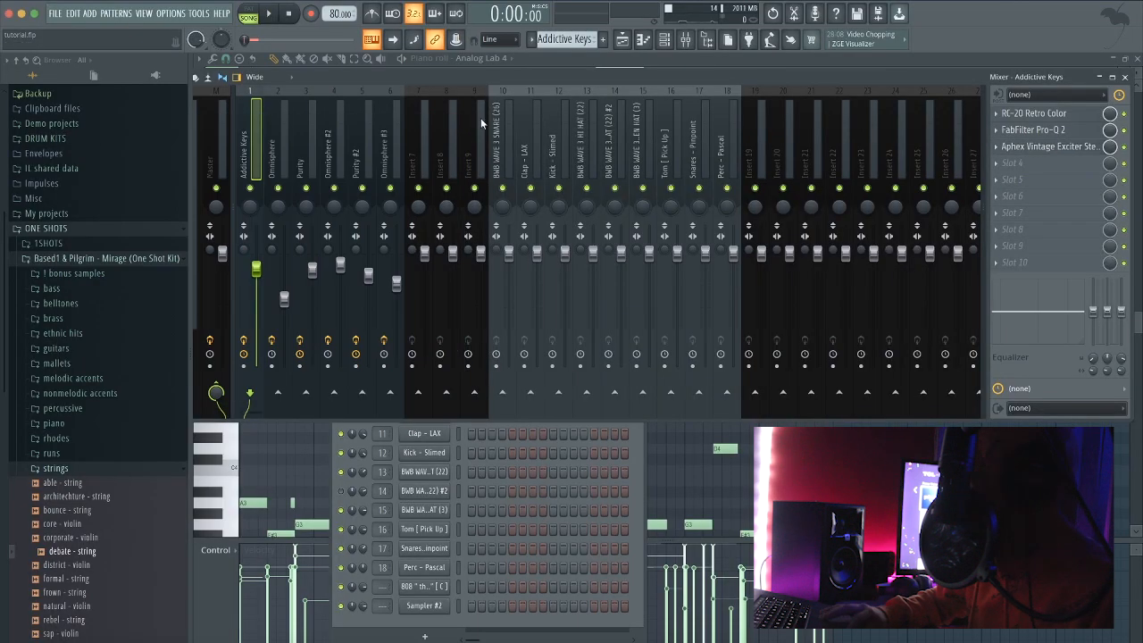
click(1085, 146)
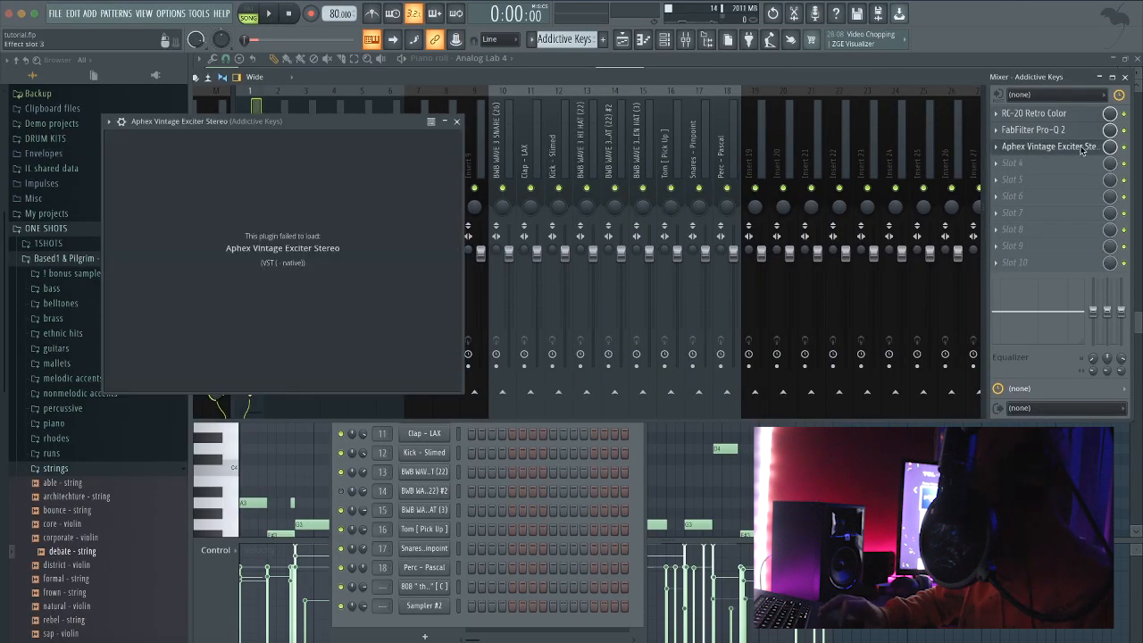
click(457, 121)
Play Track 2 soloed in the playlist and inspect the Omnisphere channel's patch in its patch browser.
click(624, 40)
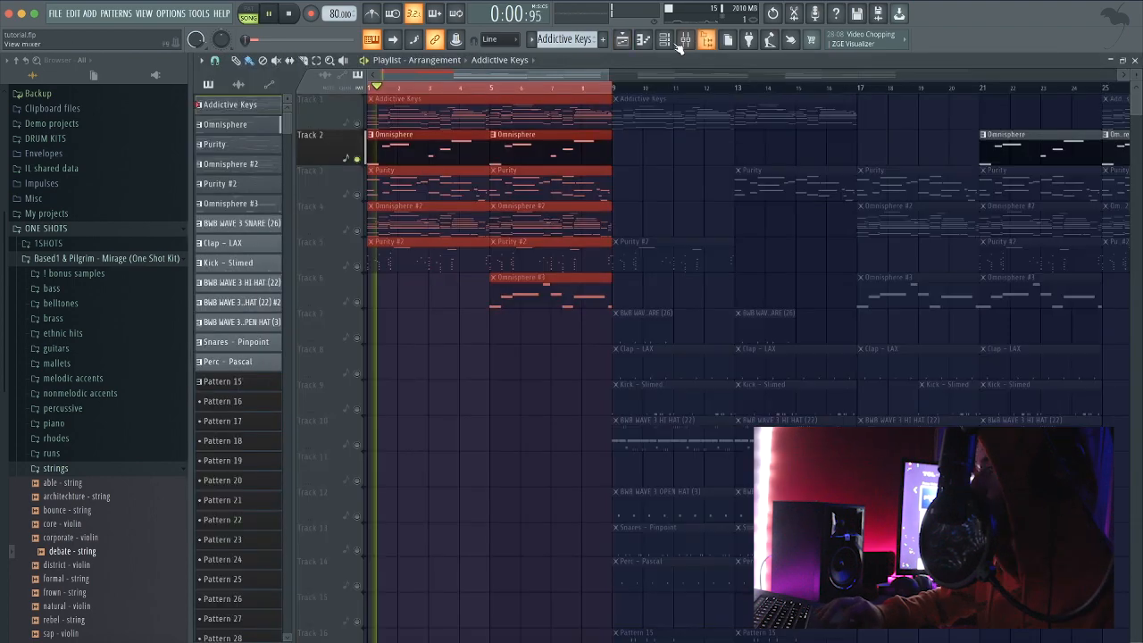
click(664, 40)
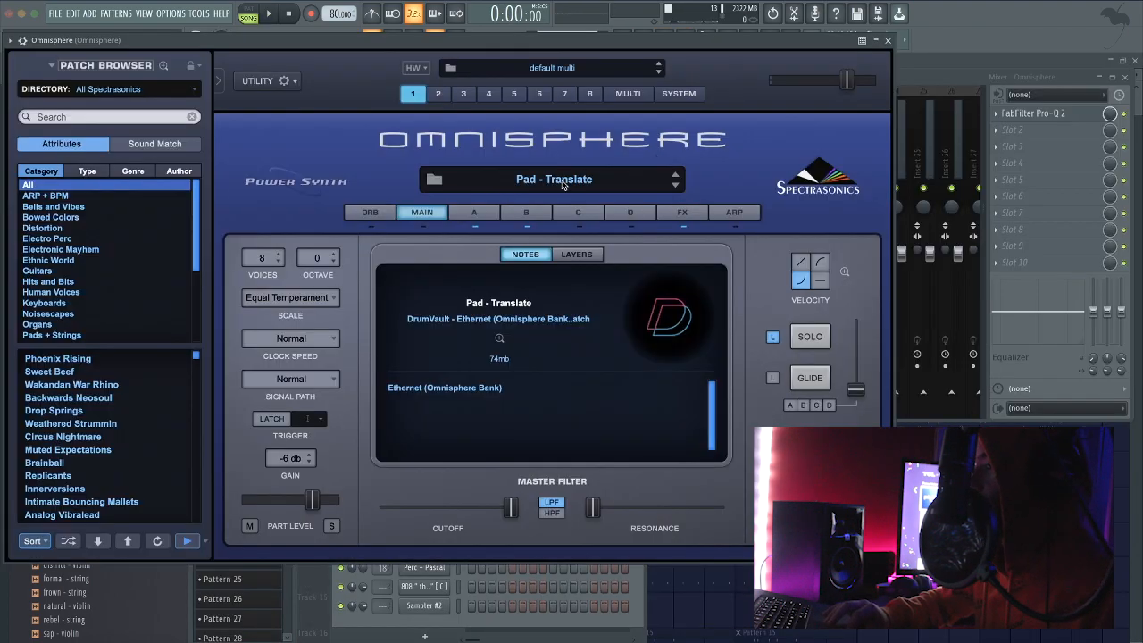
click(563, 183)
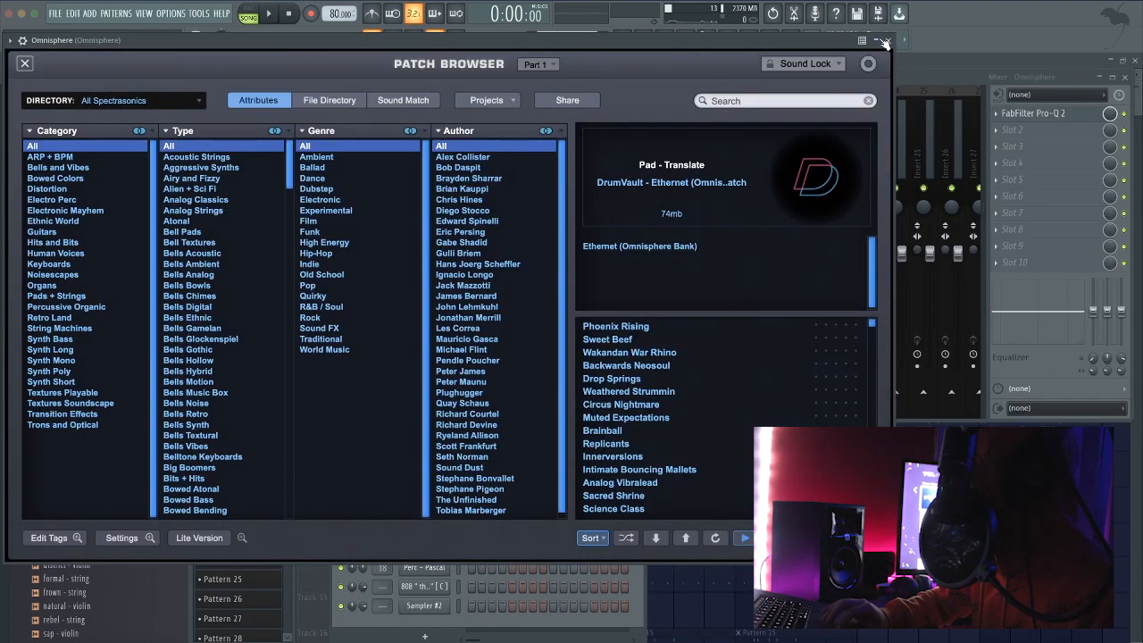
click(889, 40)
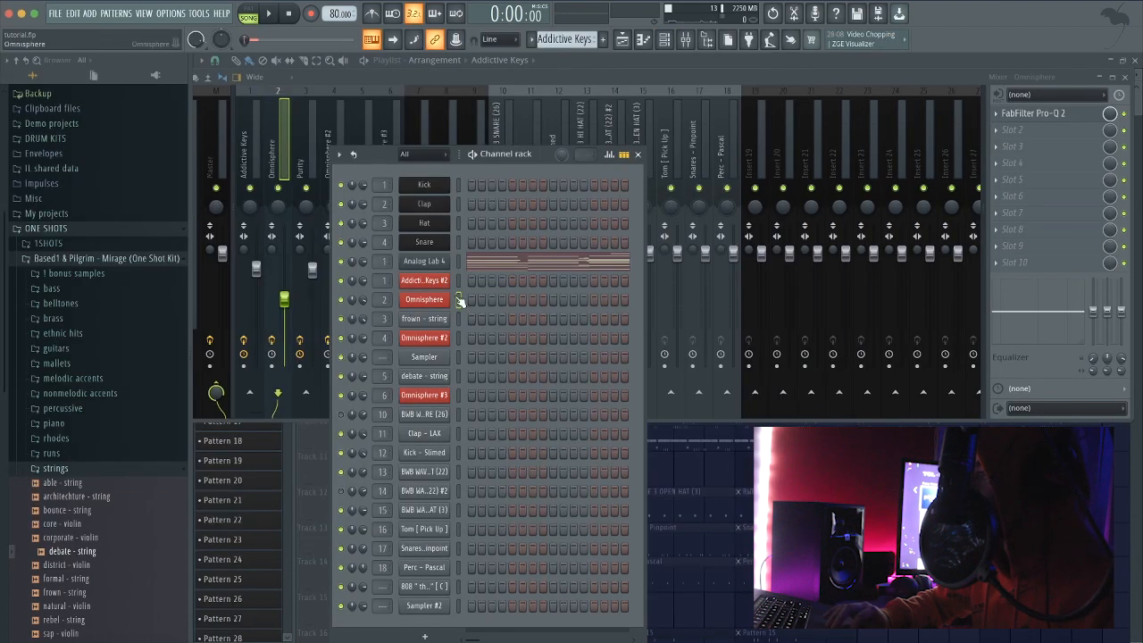
Open the first Omnisphere clip on Track 2 in the piano roll and listen to its notes.
click(669, 44)
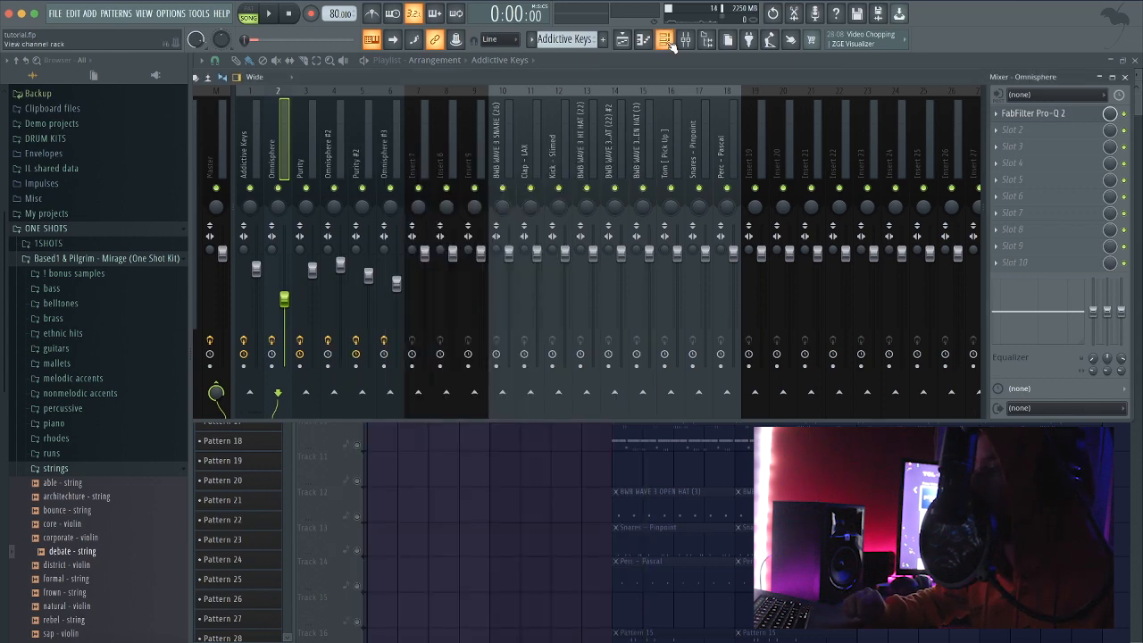
click(667, 42)
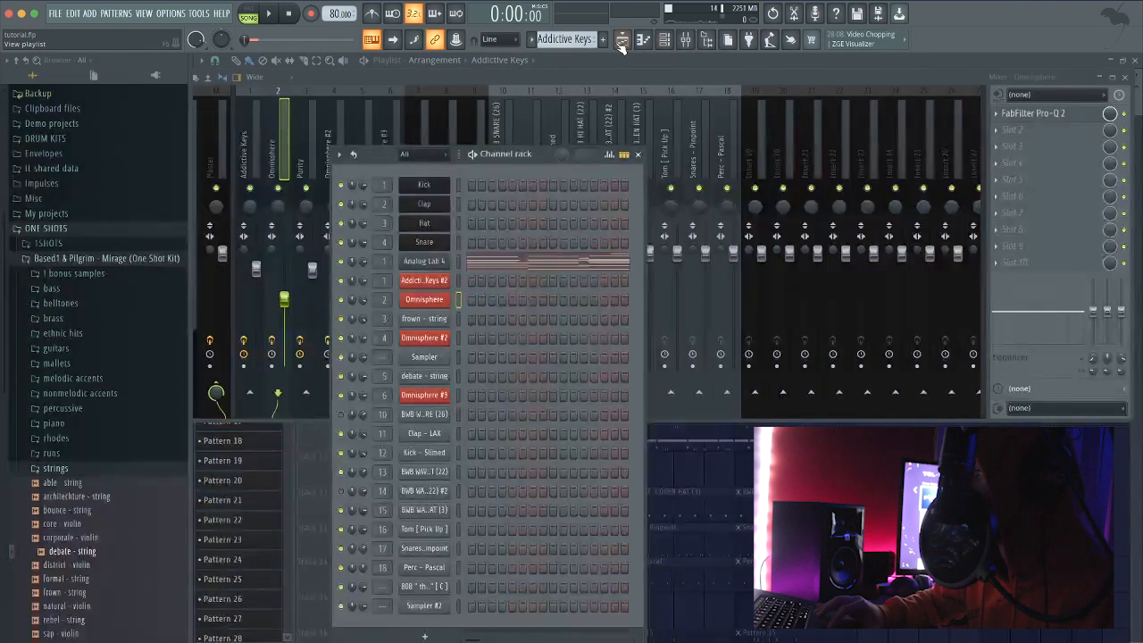
click(621, 45)
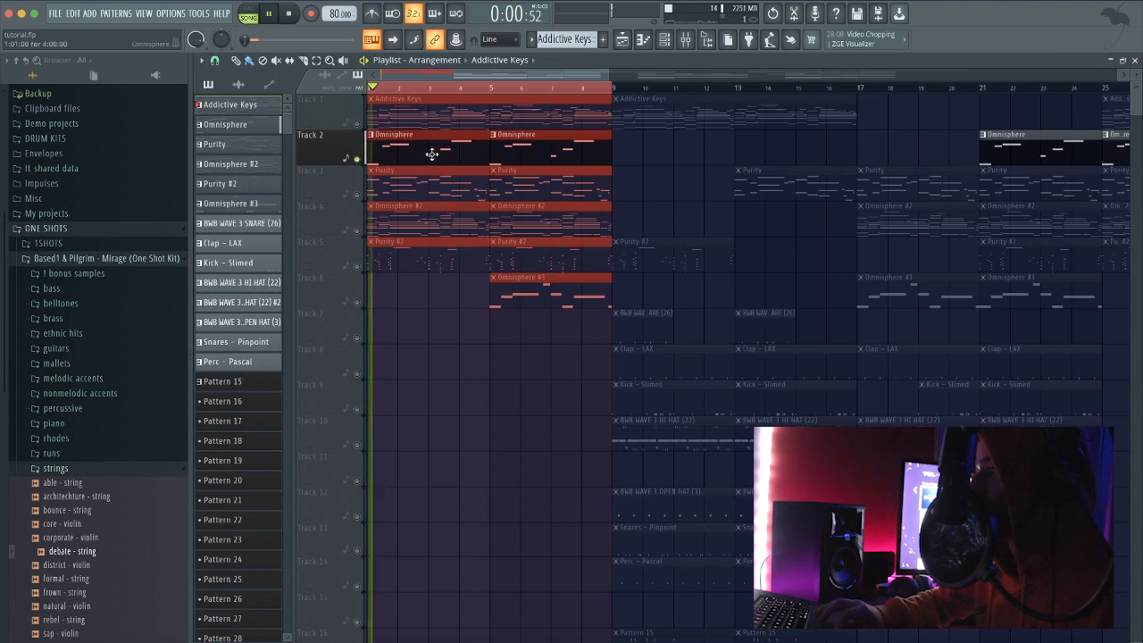
double_click(431, 153)
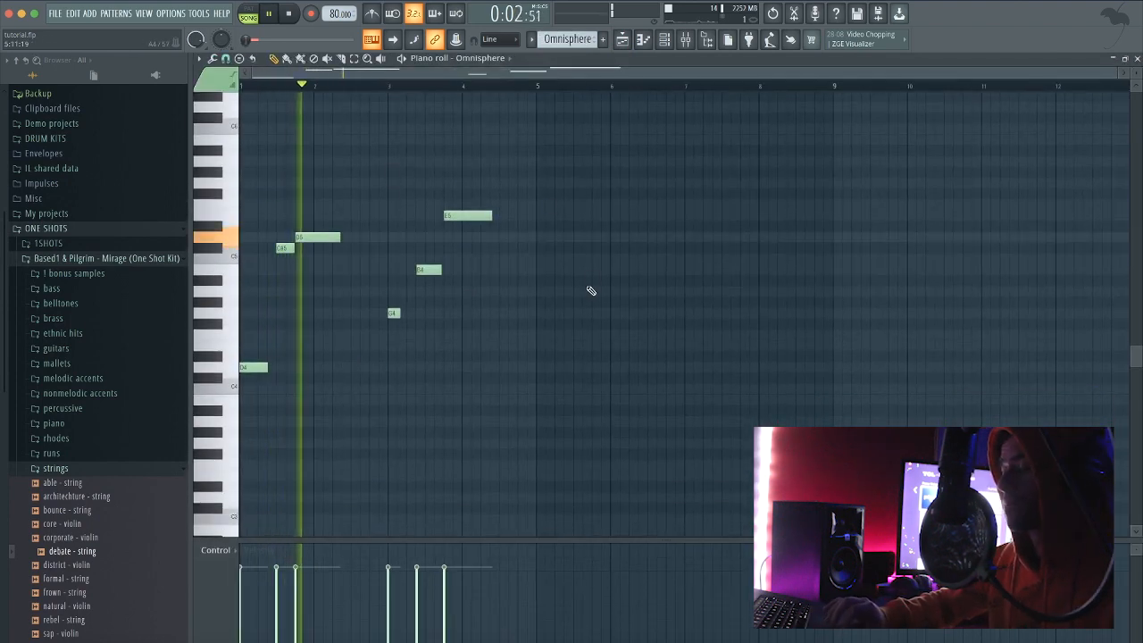
key(space)
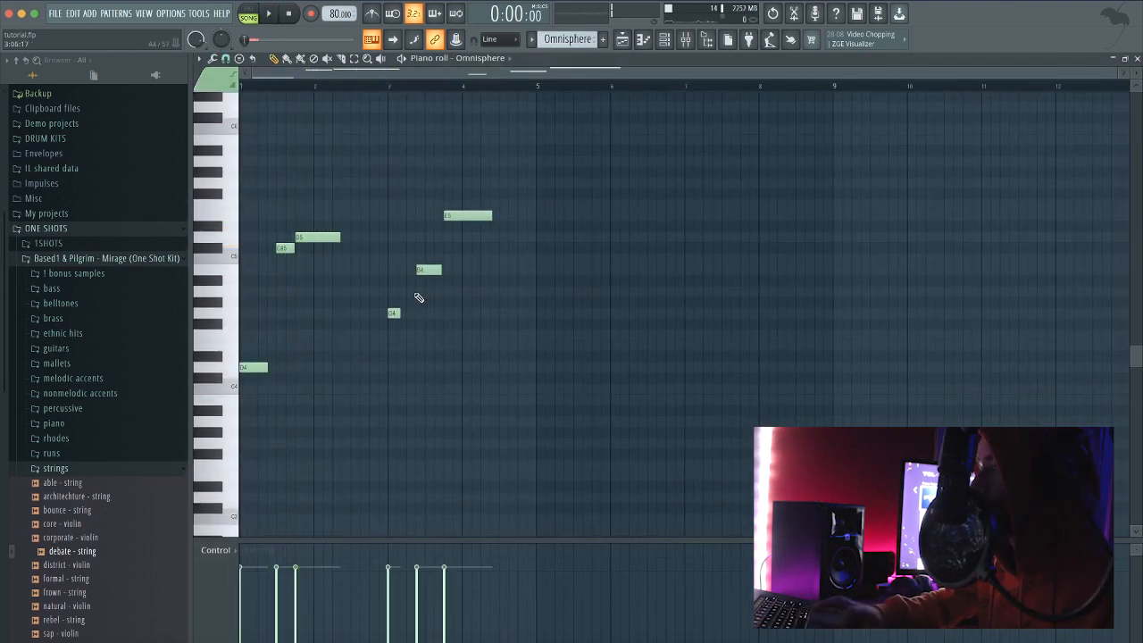
Solo Track 3 with the Purity clips in the playlist and play it.
click(622, 39)
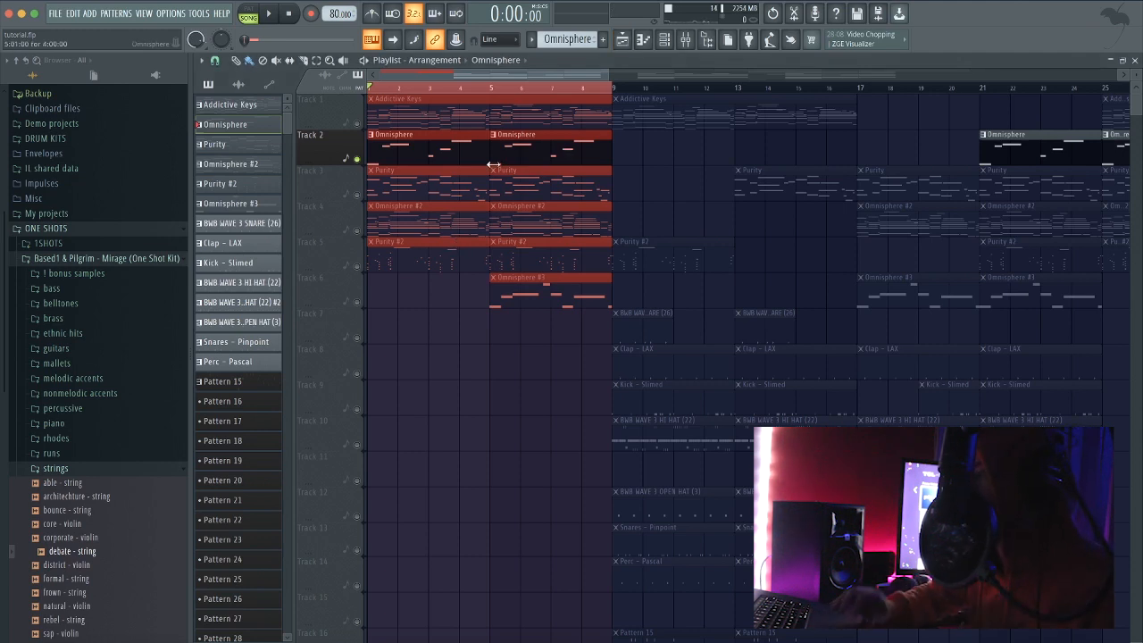
click(356, 196)
key(space)
click(675, 40)
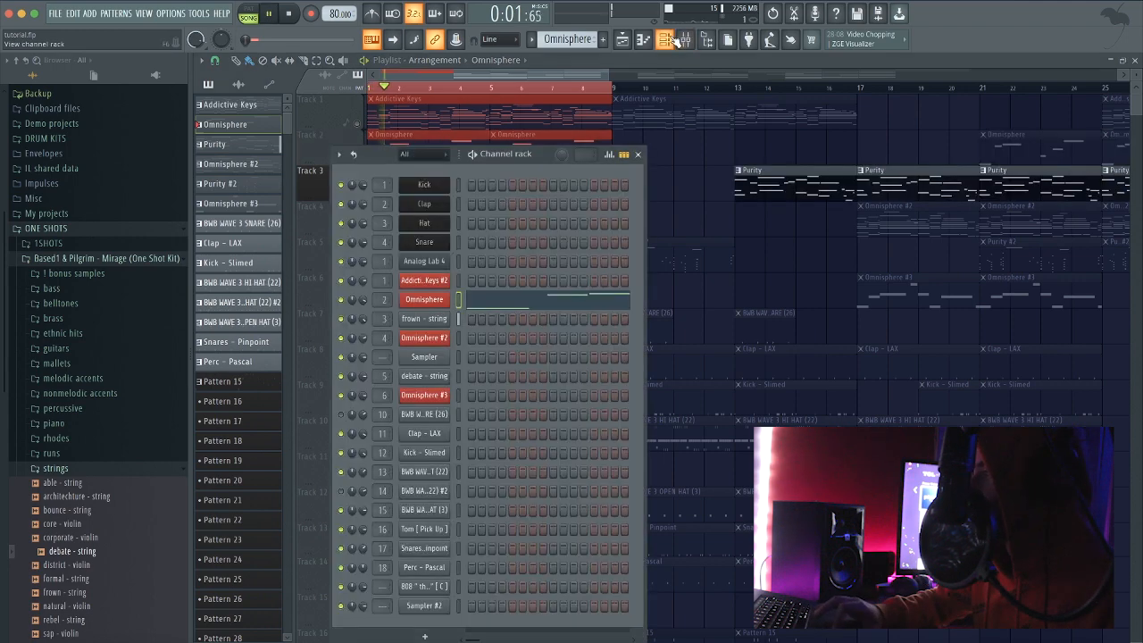
click(638, 153)
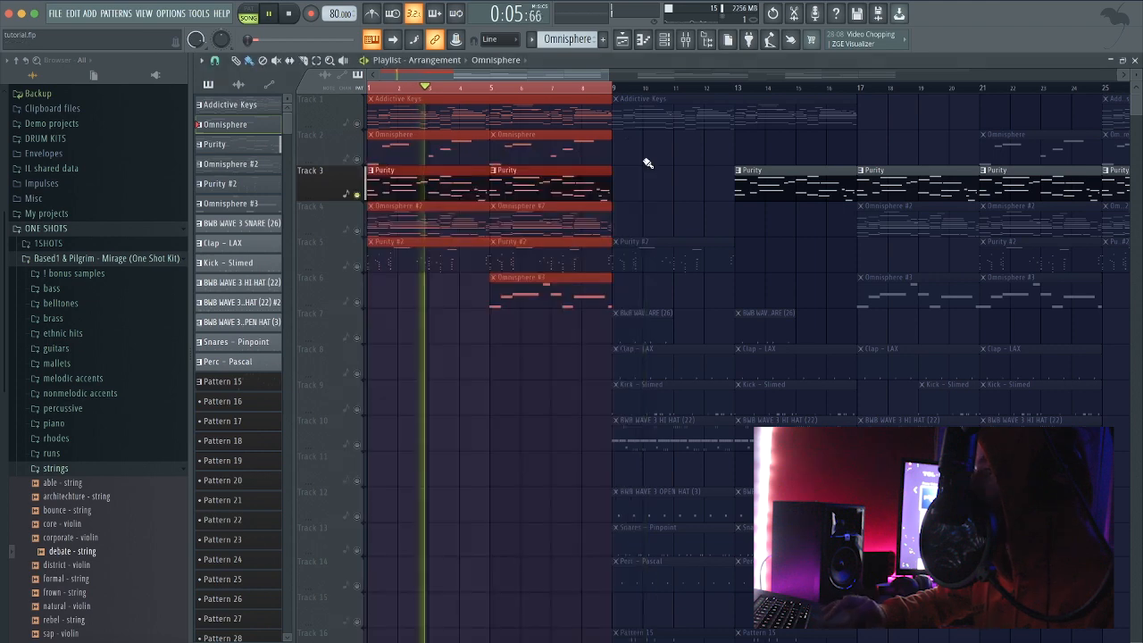
key(space)
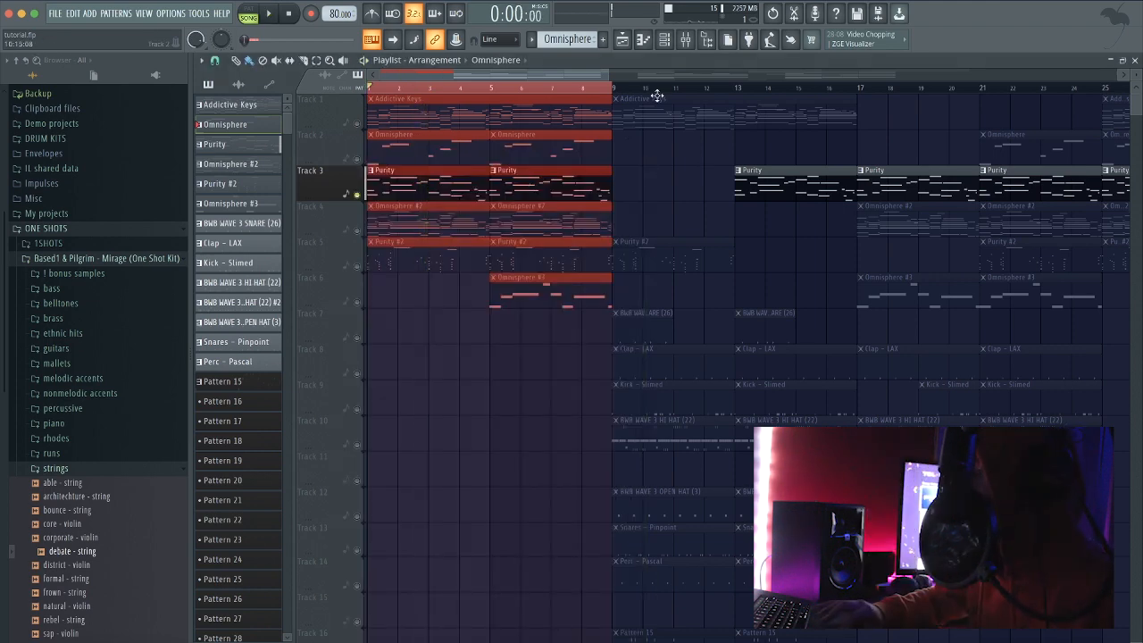
Open the first Purity clip in the piano roll and play back its frown - string notes.
double_click(422, 178)
scroll(406, 202, up, 1)
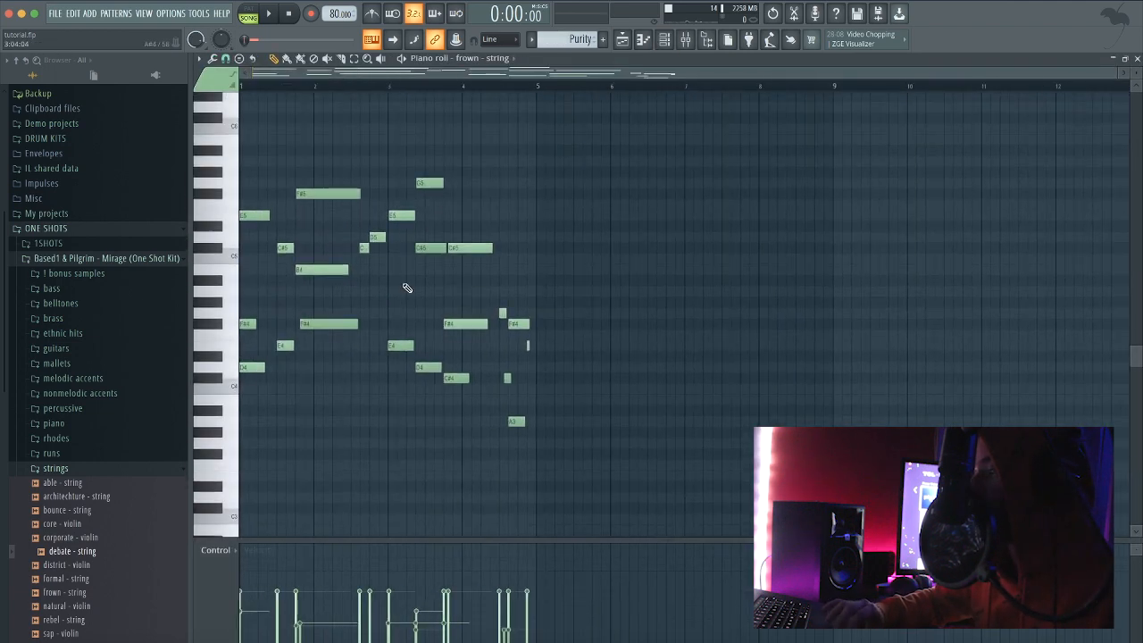
key(space)
scroll(351, 286, up, 2)
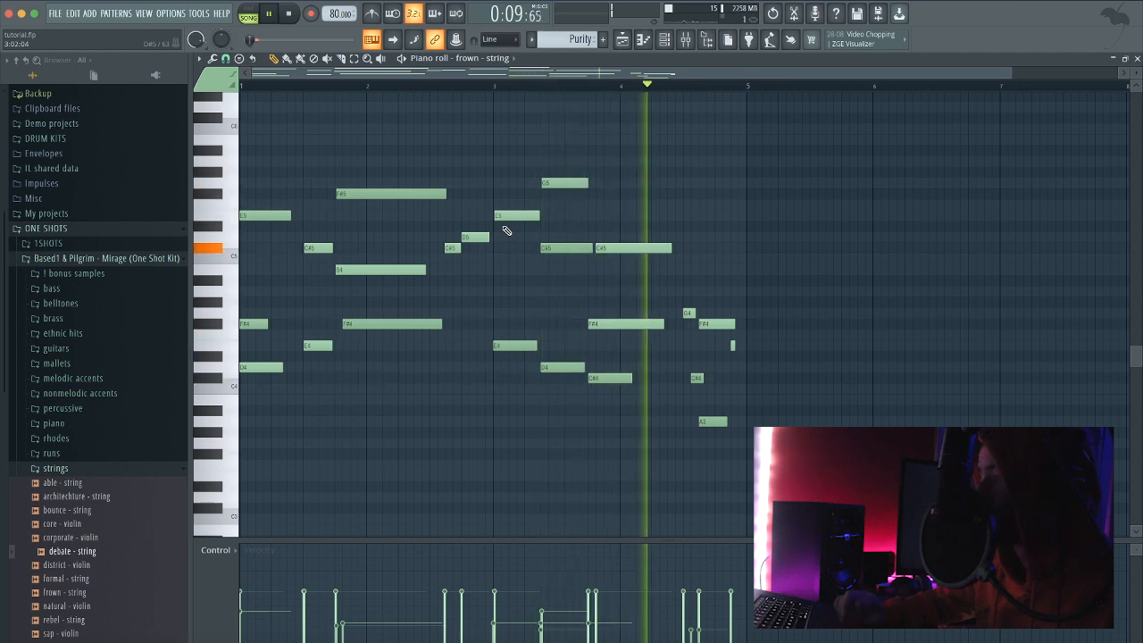
key(space)
click(665, 42)
click(647, 42)
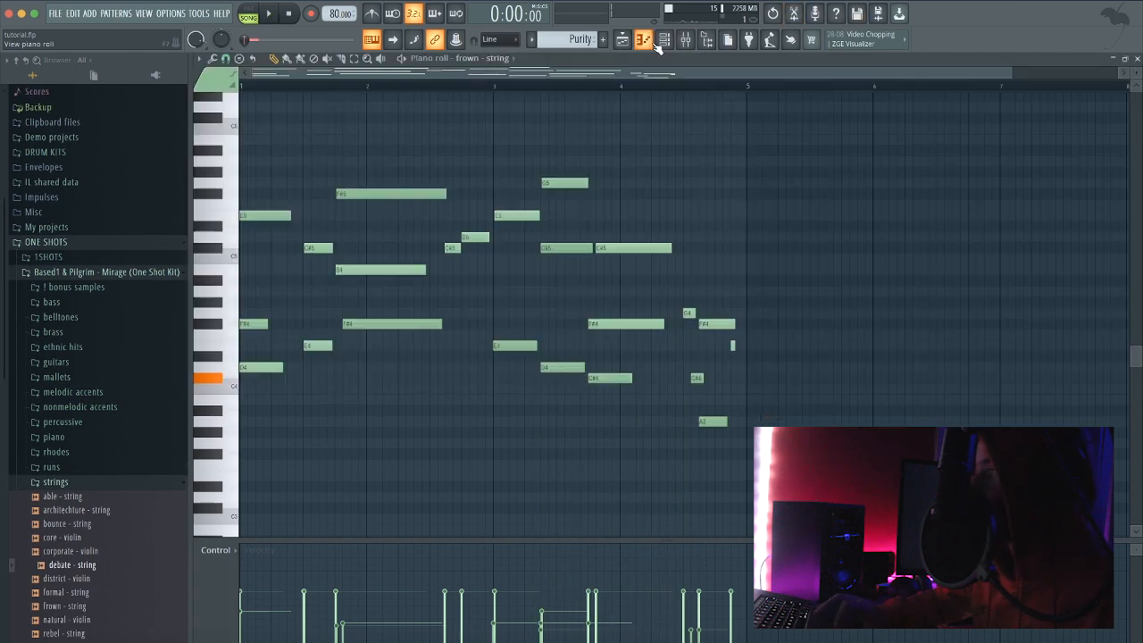
Open the Purity track in the mixer and inspect its RC-20 Retro Color and FabFilter Pro-Q 2 settings.
click(665, 43)
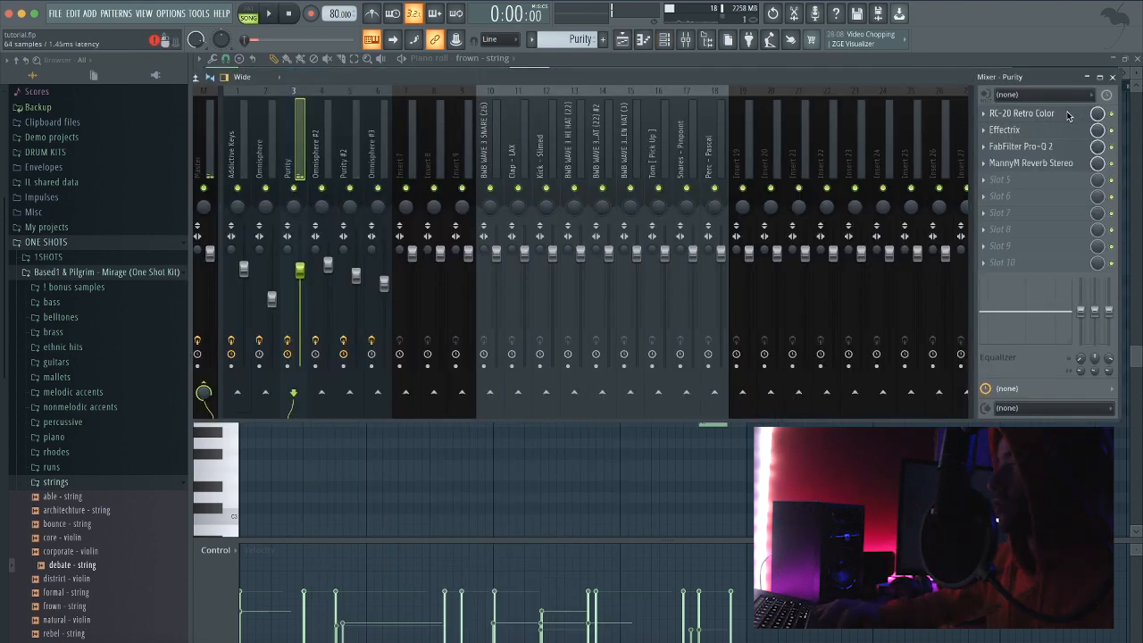
click(1068, 116)
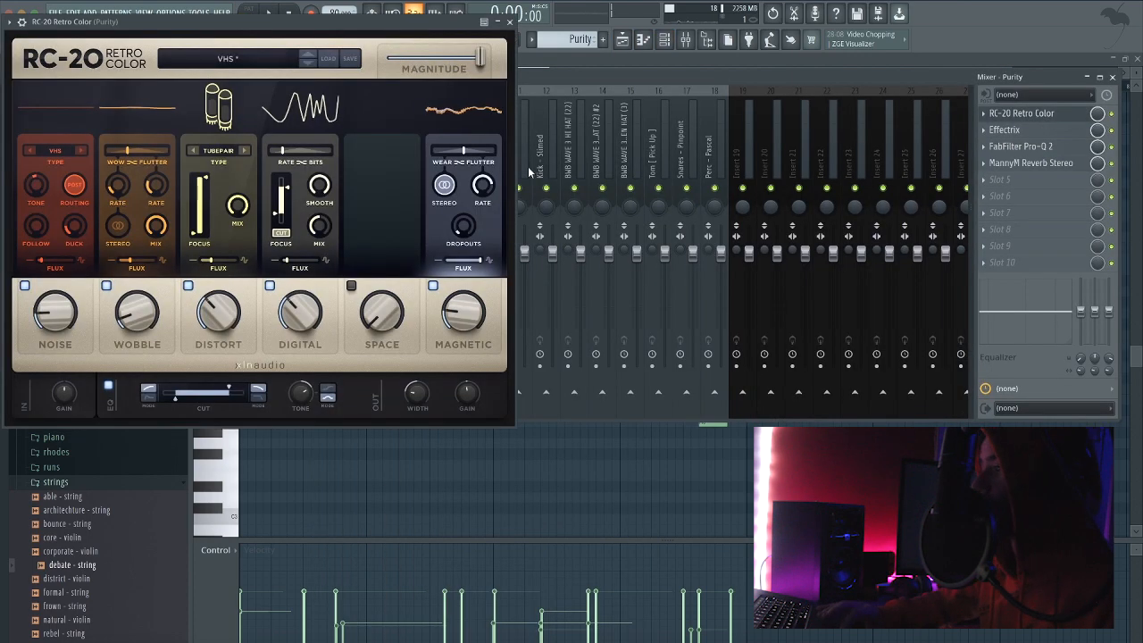
click(509, 21)
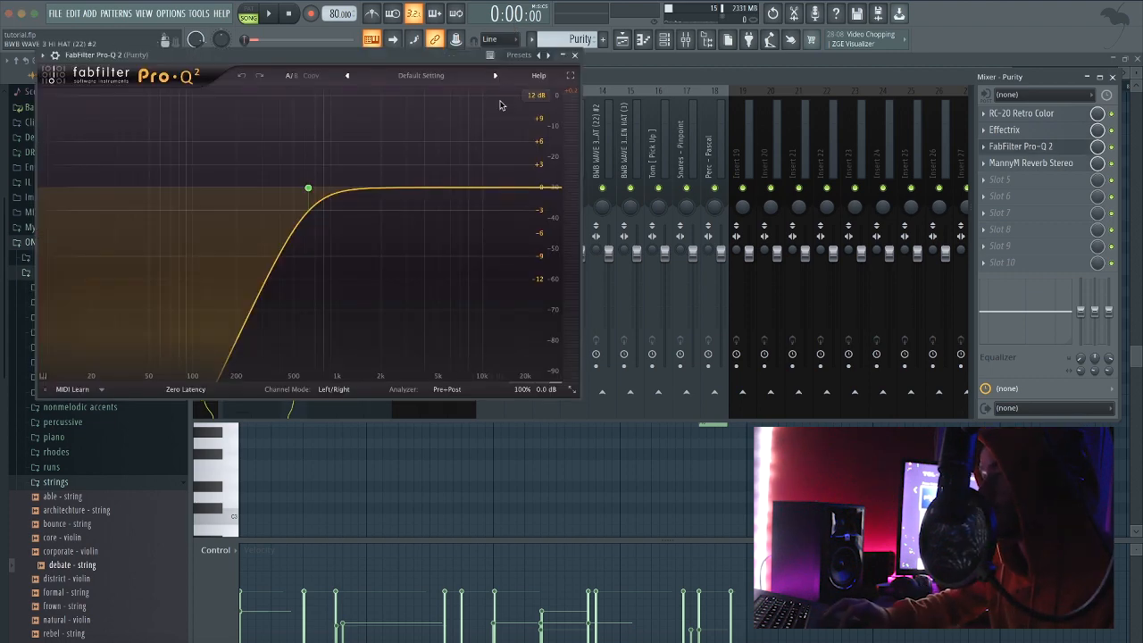
click(575, 55)
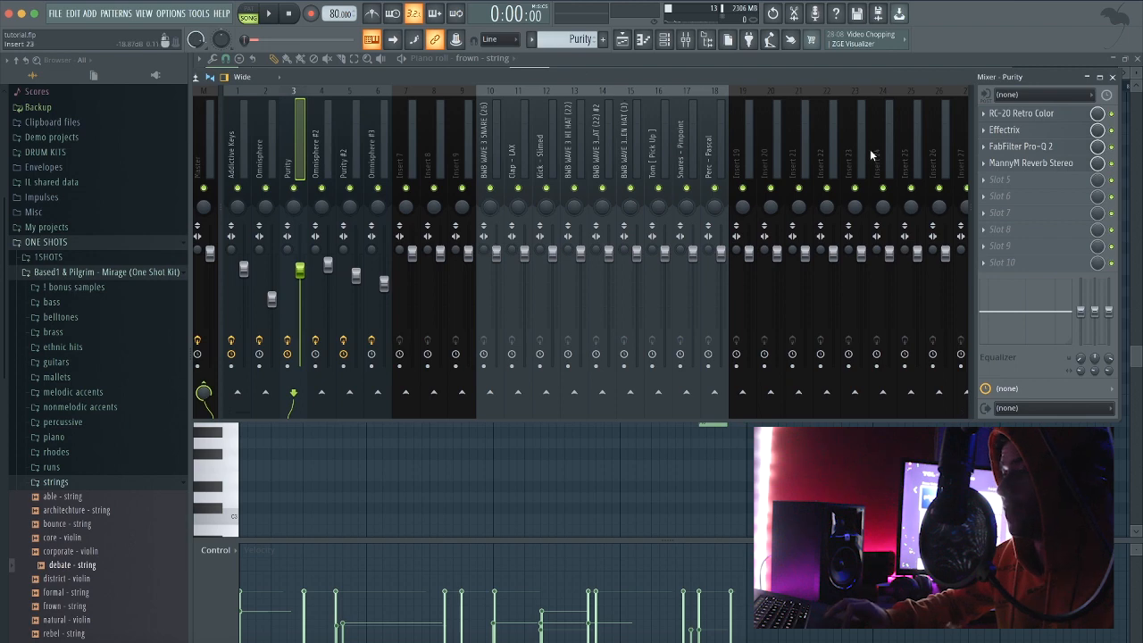
Replace the Purity track's MannyM Reverb Stereo with RVerb Stereo, setting time to 2.92 s and diffusion to 37.9 during playback.
click(1073, 165)
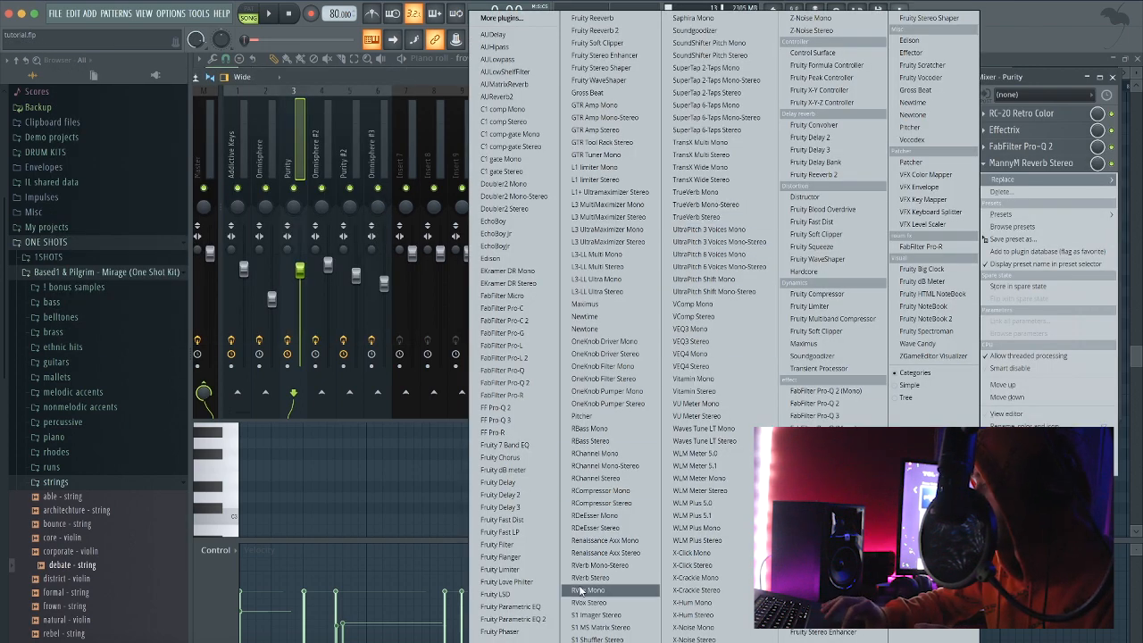
click(597, 578)
key(space)
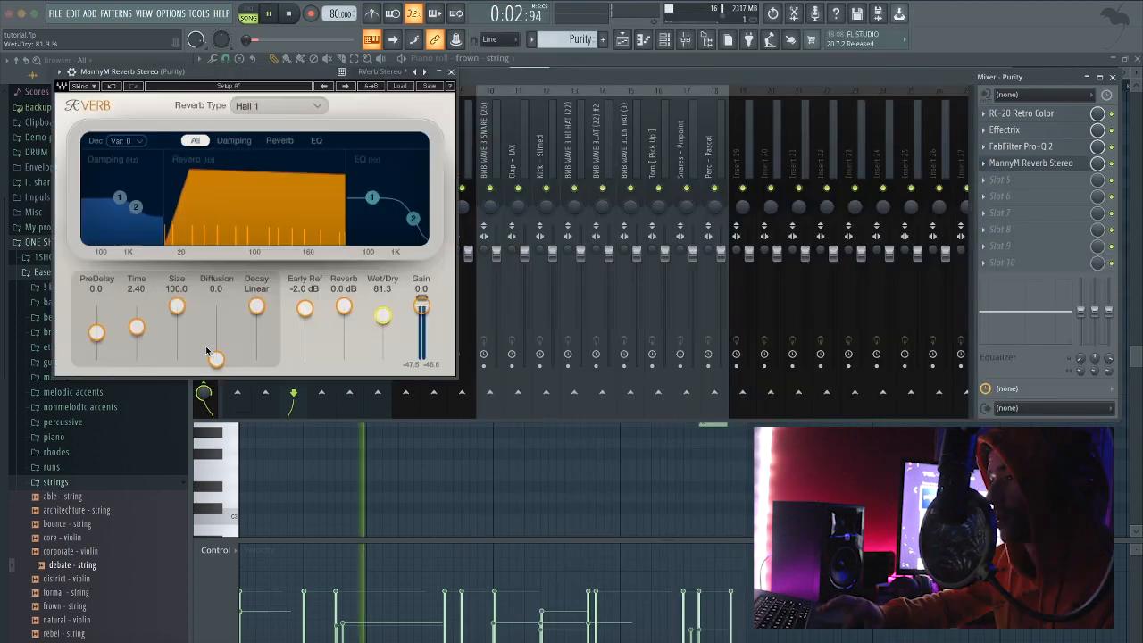
drag(136, 328, 137, 324)
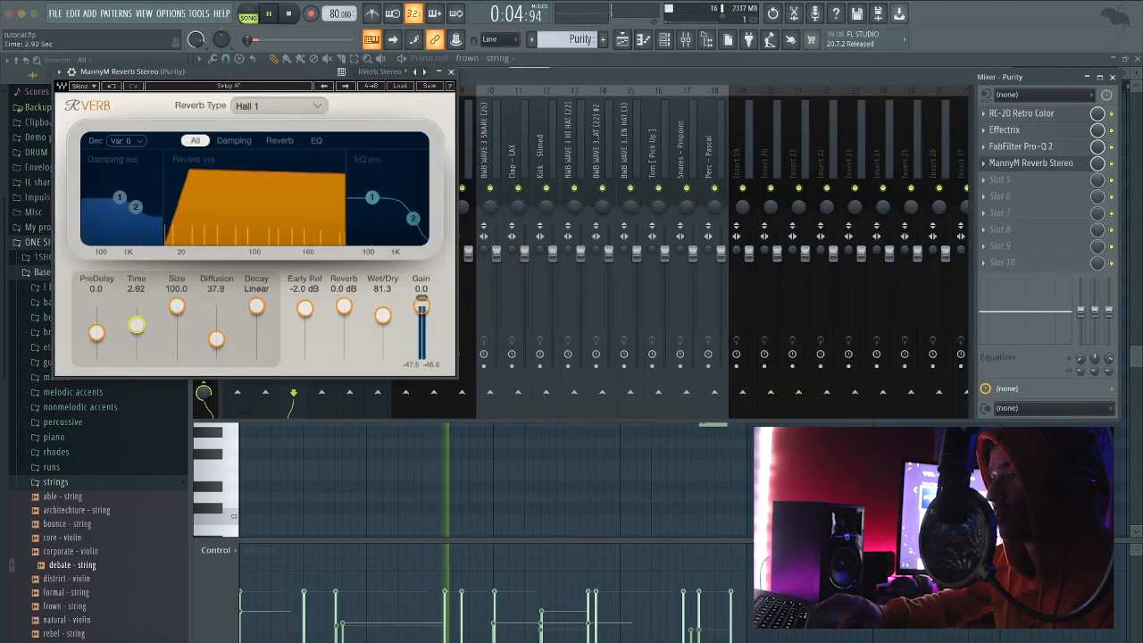
click(451, 72)
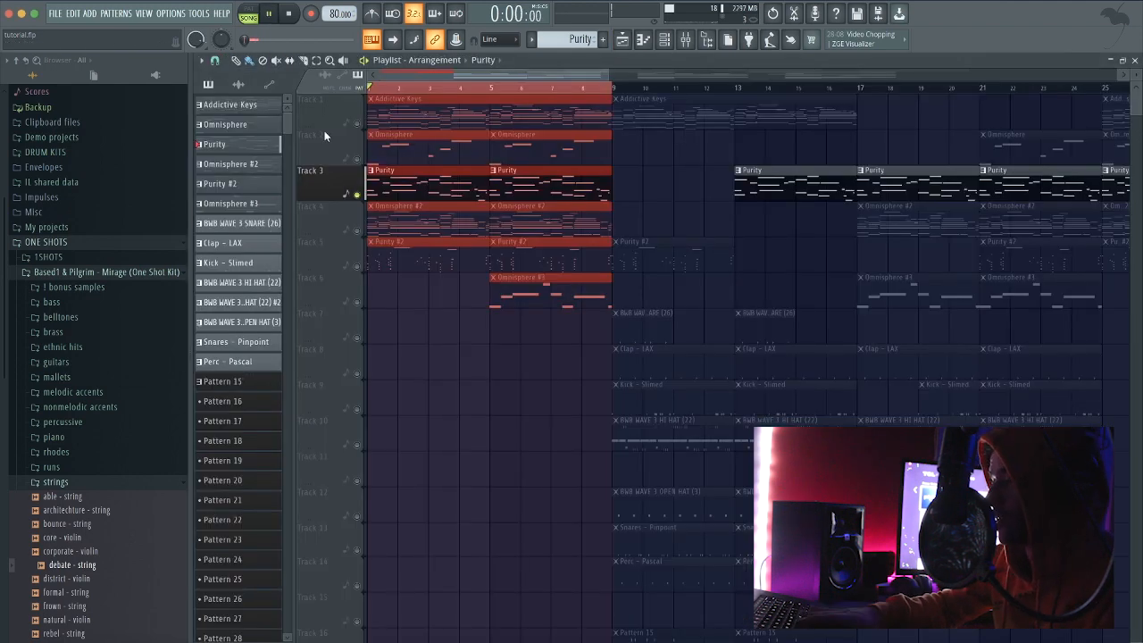
Solo Track 4 in the playlist during playback and inspect the Omnisphere #2 channel's BellPad - Berry patch.
right_click(357, 230)
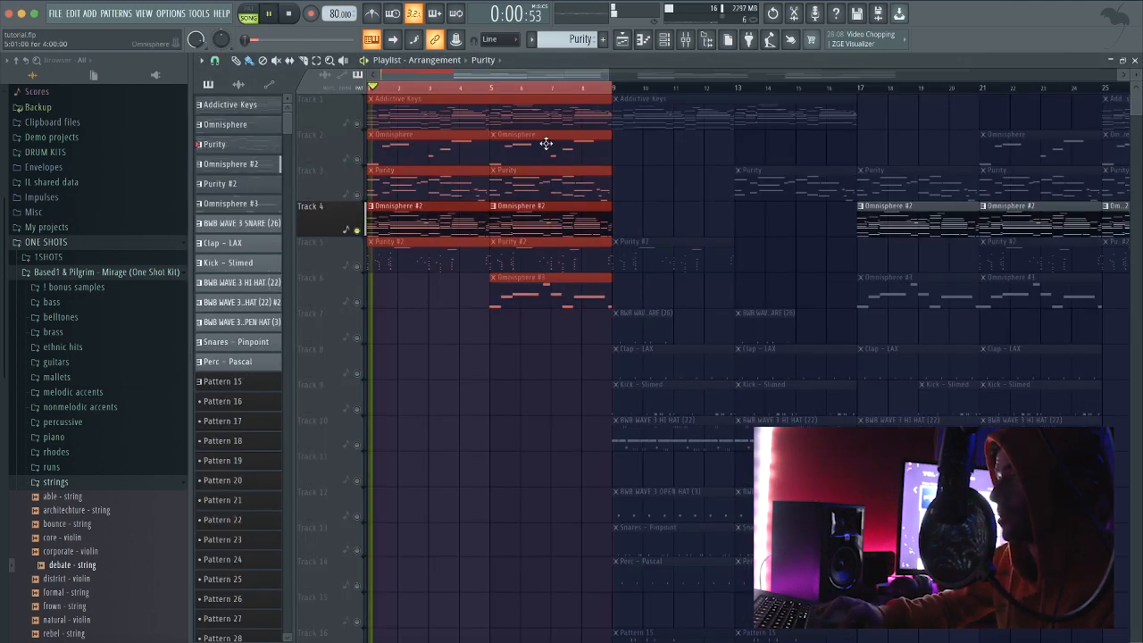
click(664, 38)
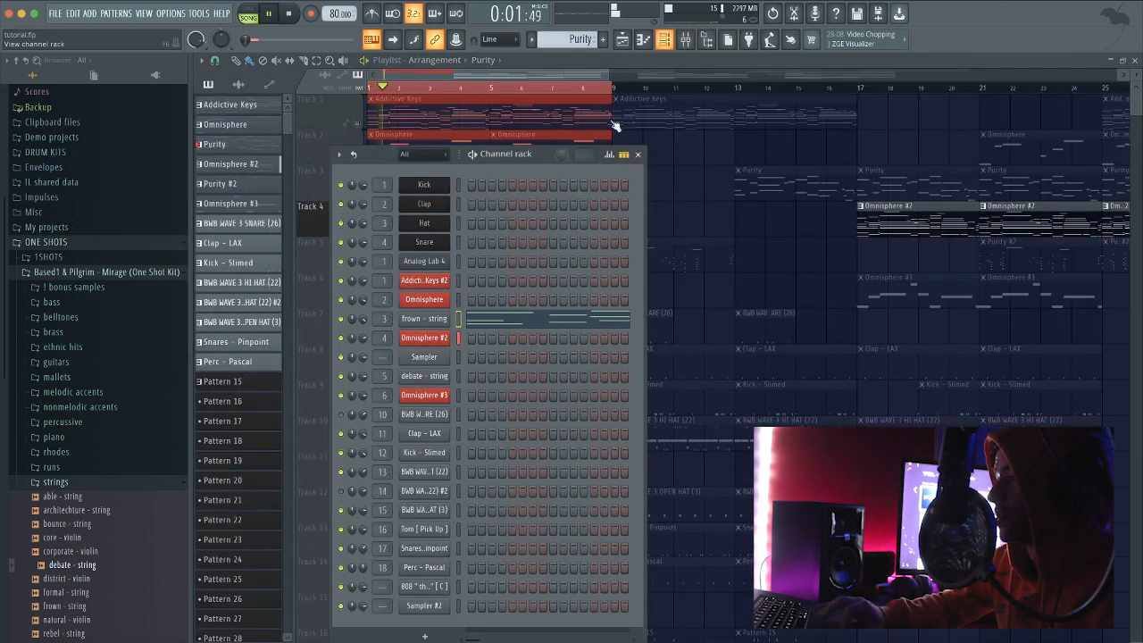
click(437, 338)
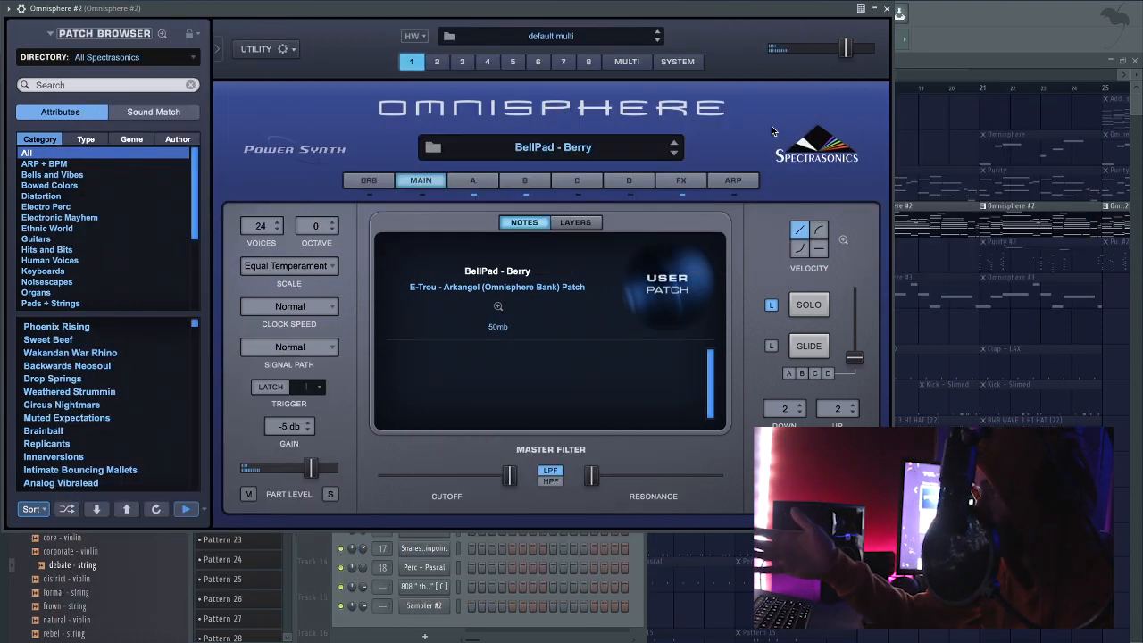
click(473, 180)
click(887, 9)
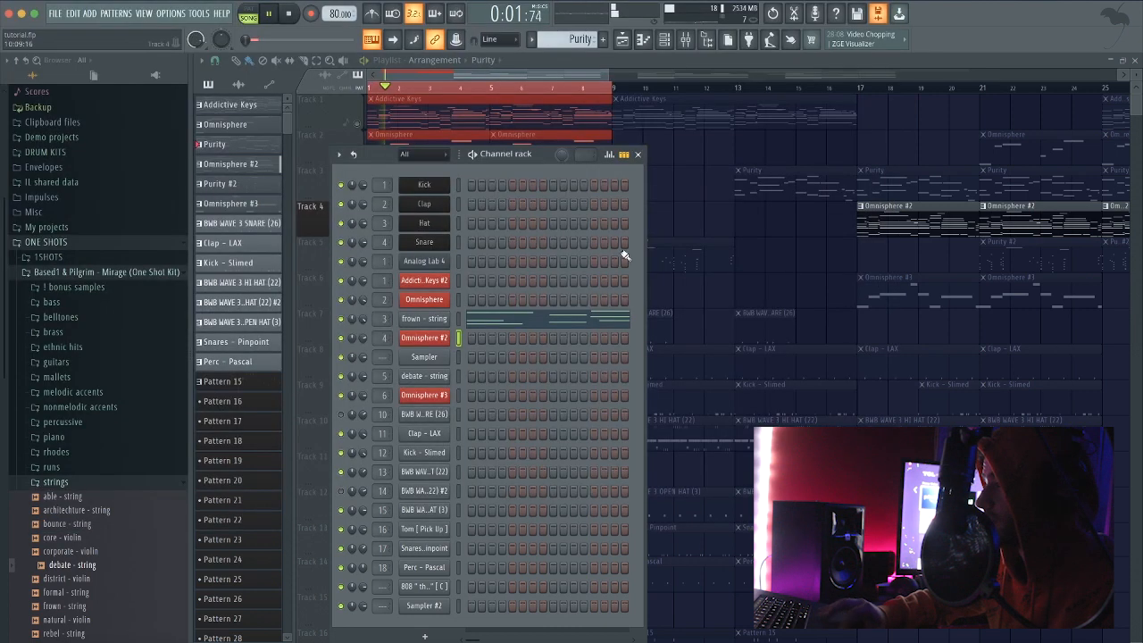
Reopen the Omnisphere #2 instrument to examine layers B and A of its patch, then return to the playlist and stop playback.
click(431, 342)
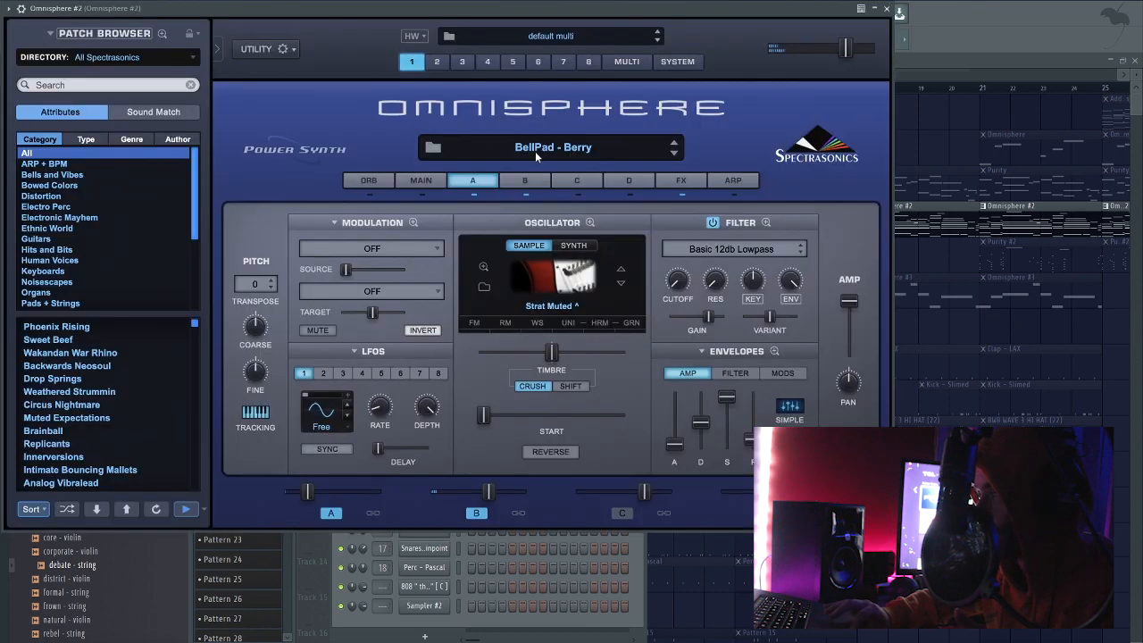
click(525, 180)
click(473, 182)
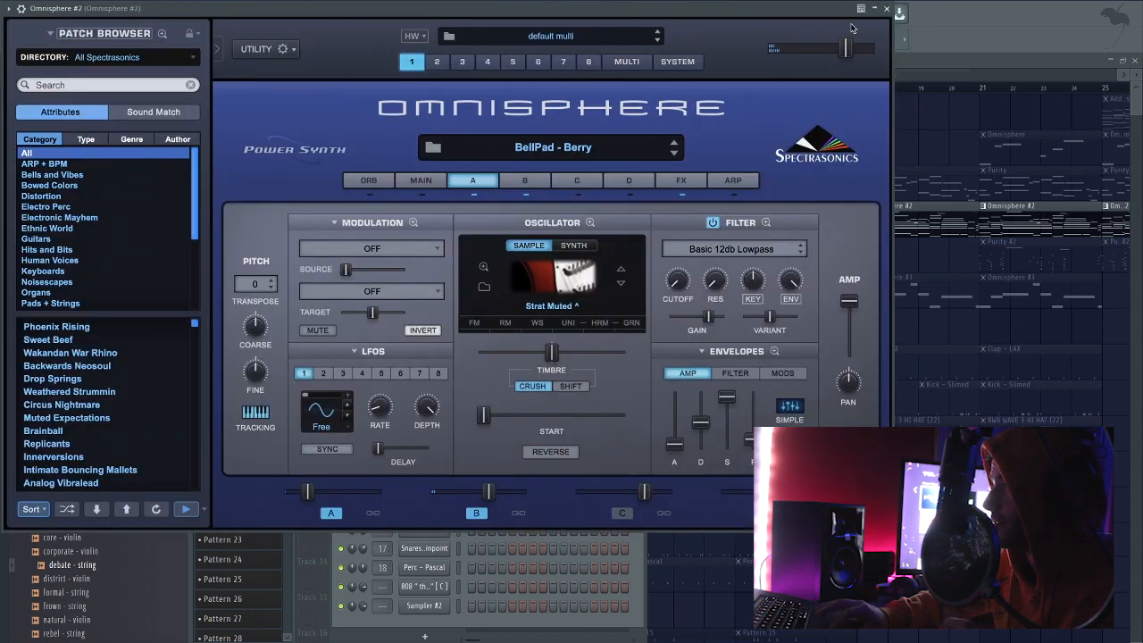
click(888, 9)
click(639, 156)
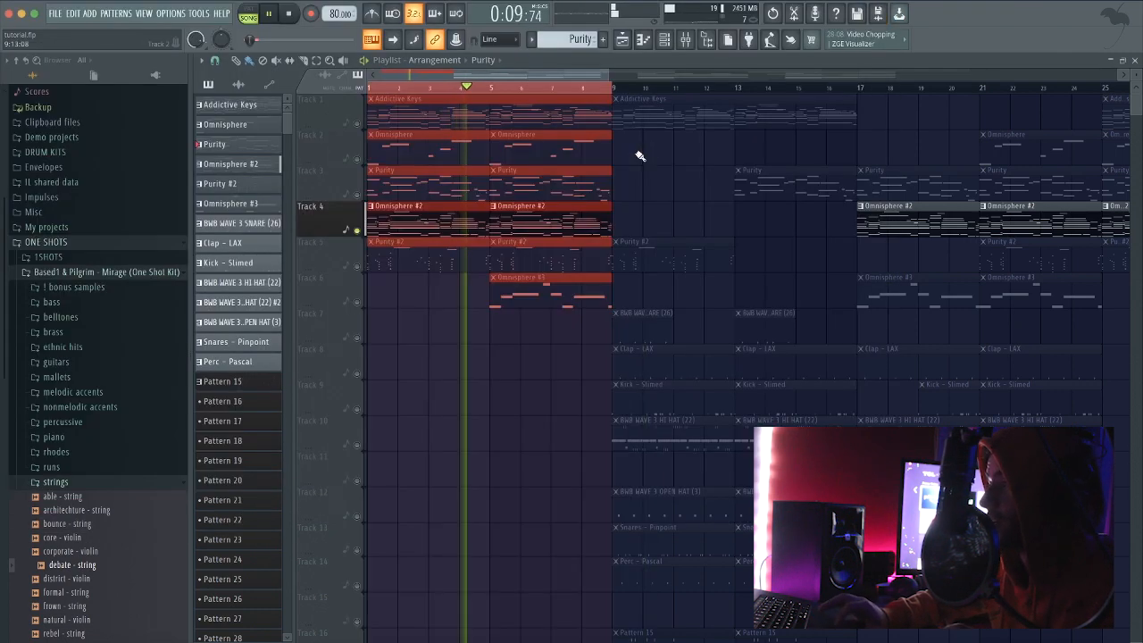
key(space)
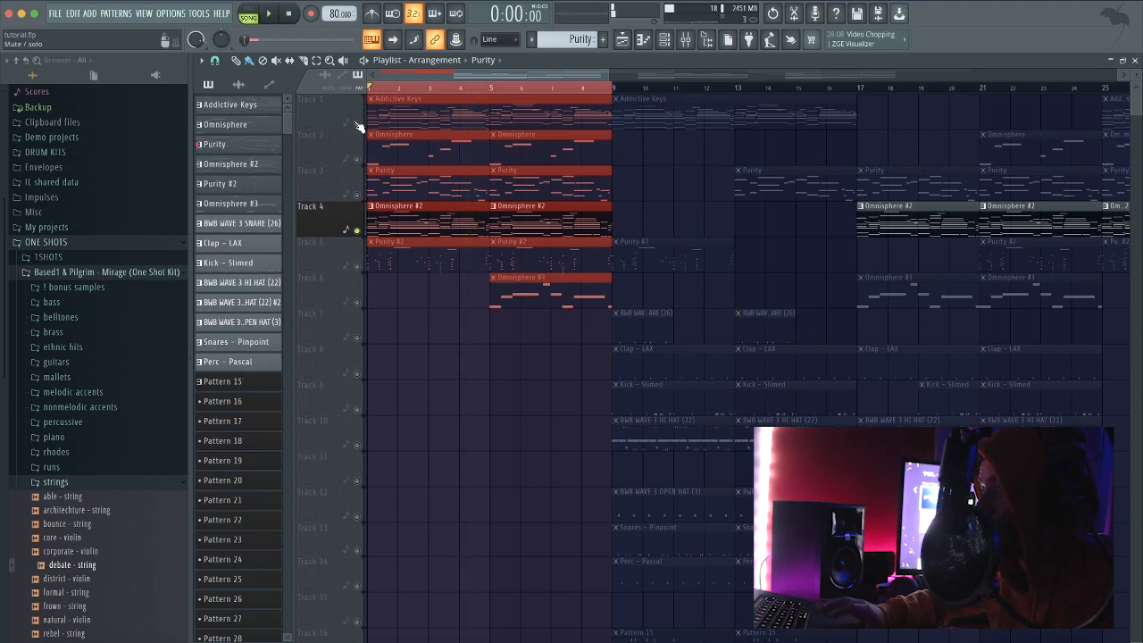
Raise the low cut in FabFilter Pro-Q 2 on the Omnisphere #2 mixer track to about 528 Hz.
click(687, 40)
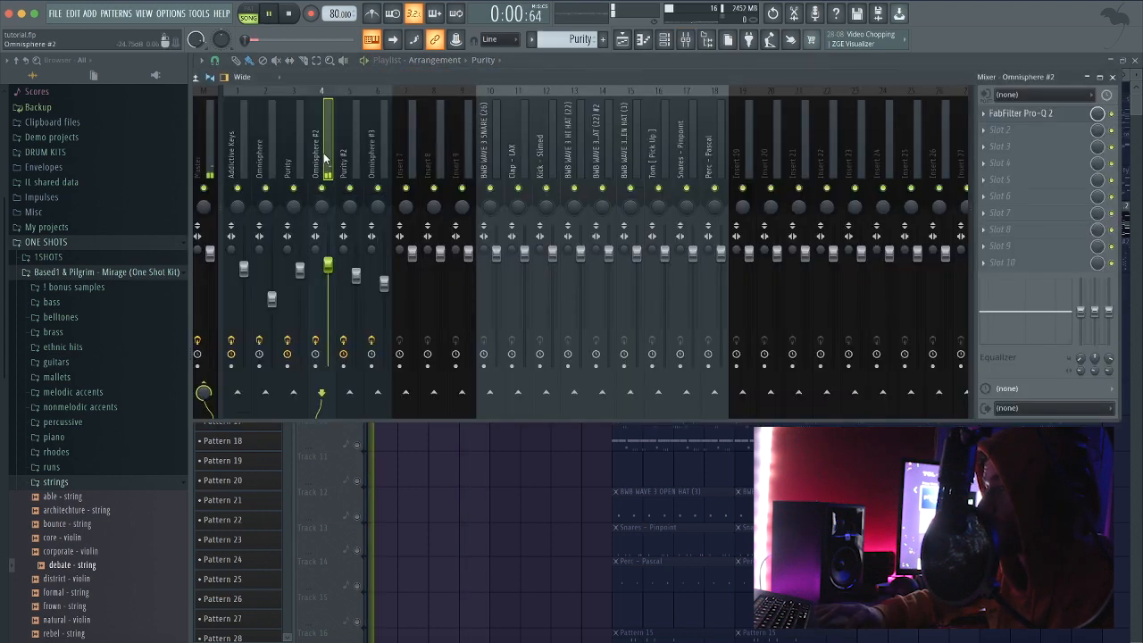
click(1018, 113)
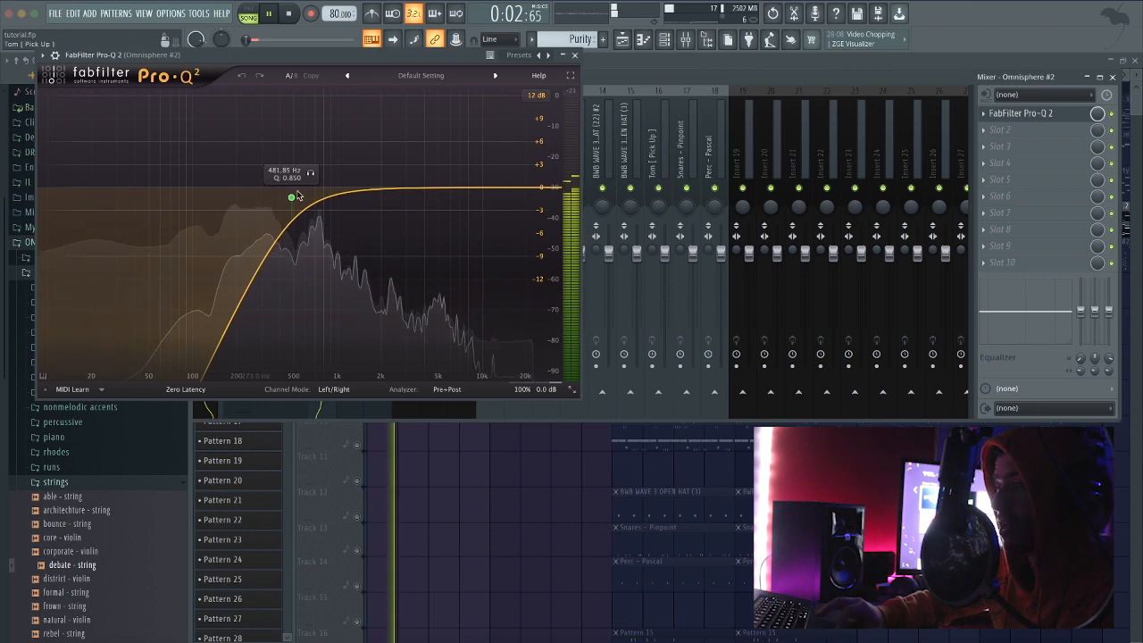
drag(292, 197, 297, 199)
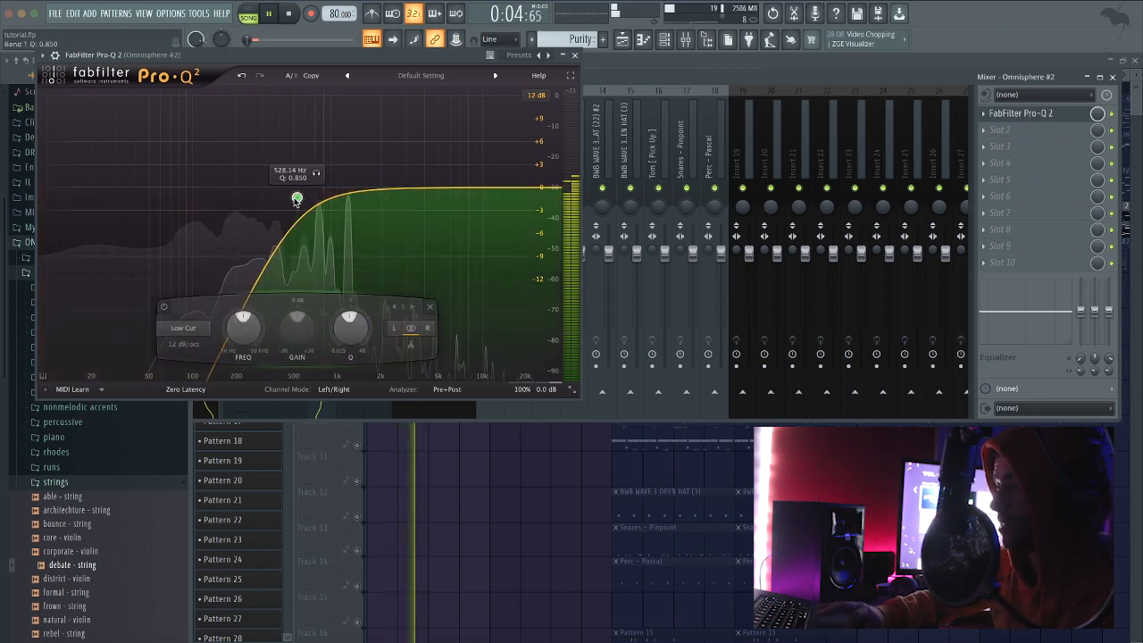
click(575, 55)
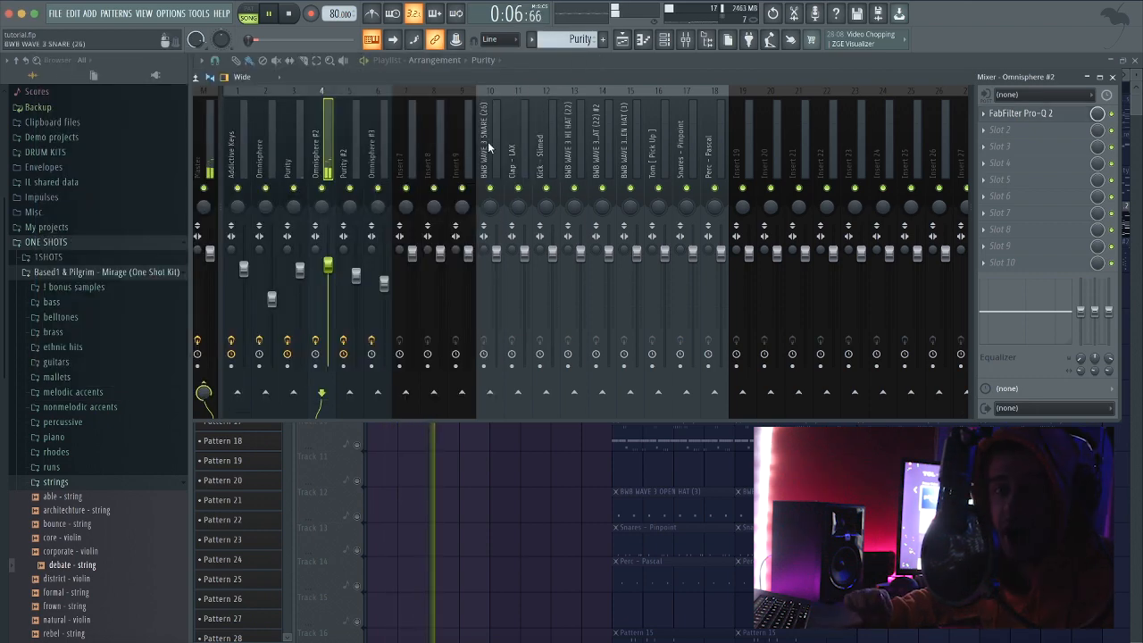
Unmute Track 1 in the playlist and play its Addictive Keys together with Track 4 from the start.
click(622, 41)
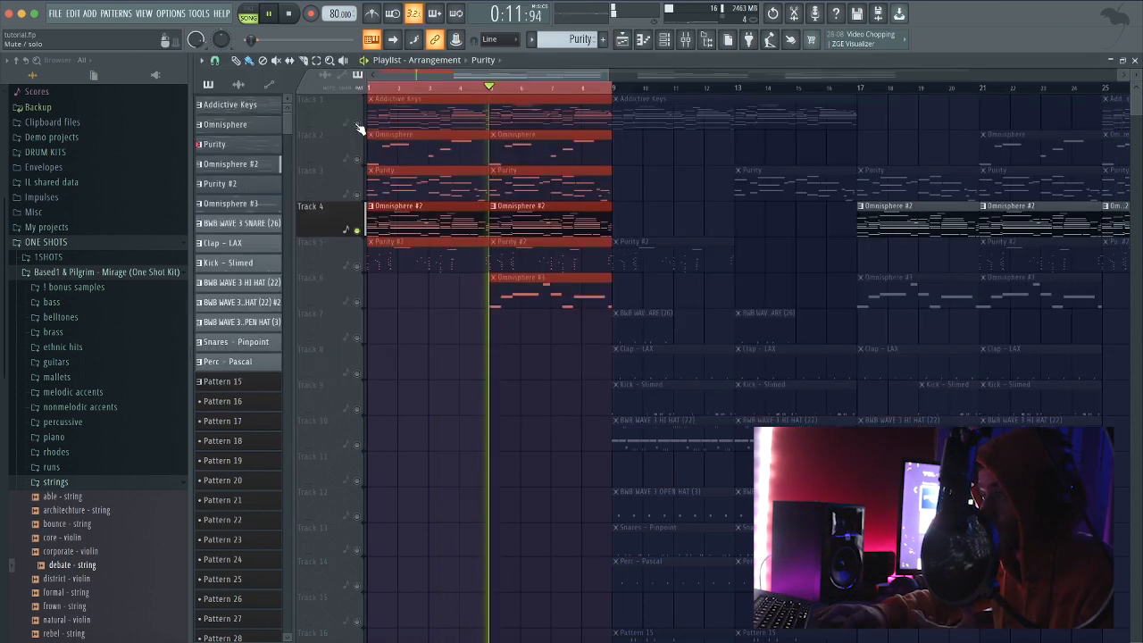
click(357, 123)
key(space)
key(space)
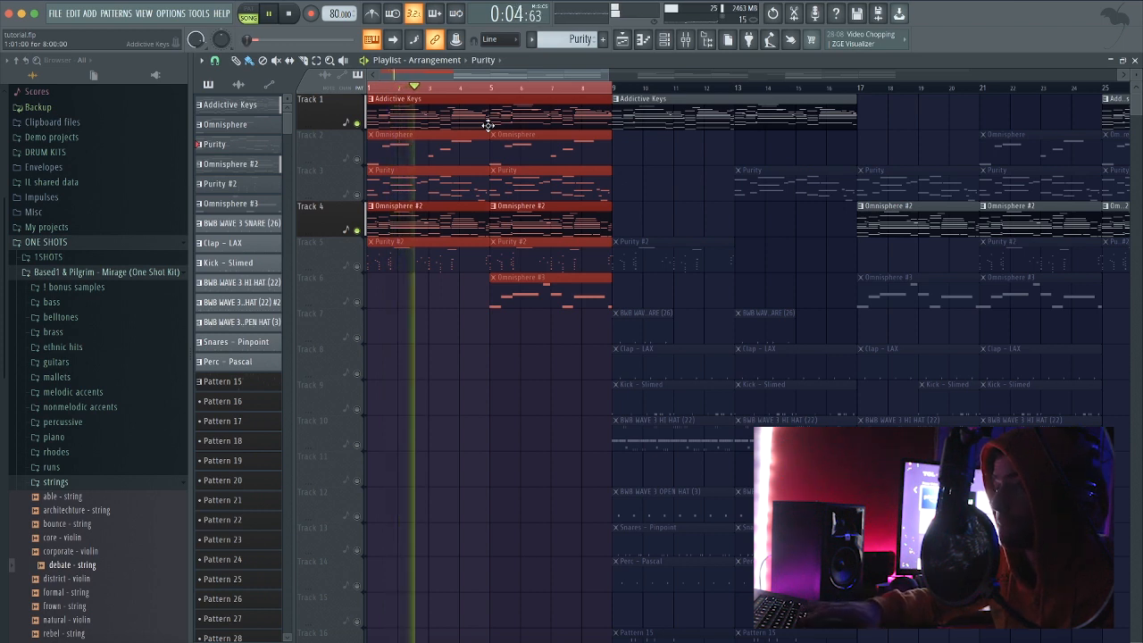
key(space)
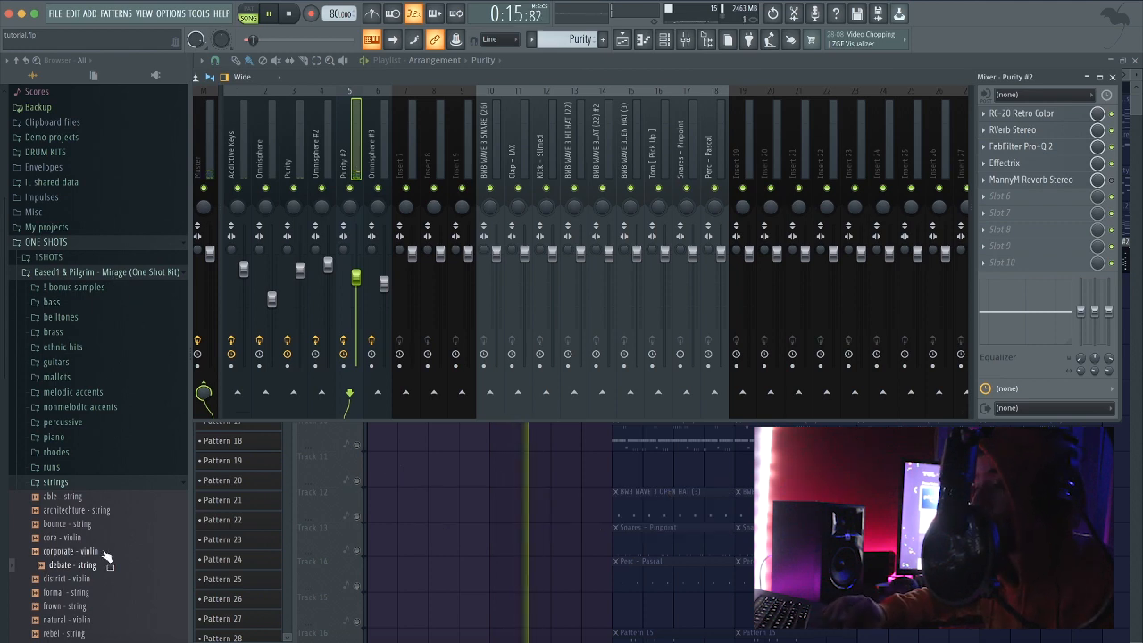
Look through the one-shot kit's strings samples in the browser, stop playback and return to the playlist.
scroll(93, 531, down, 3)
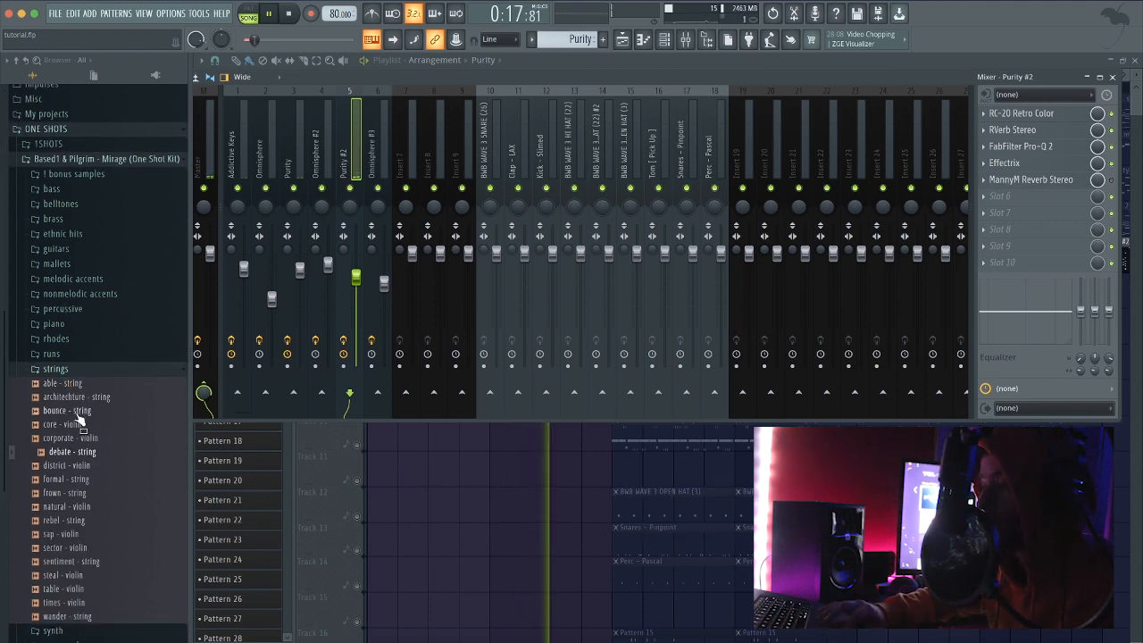
key(space)
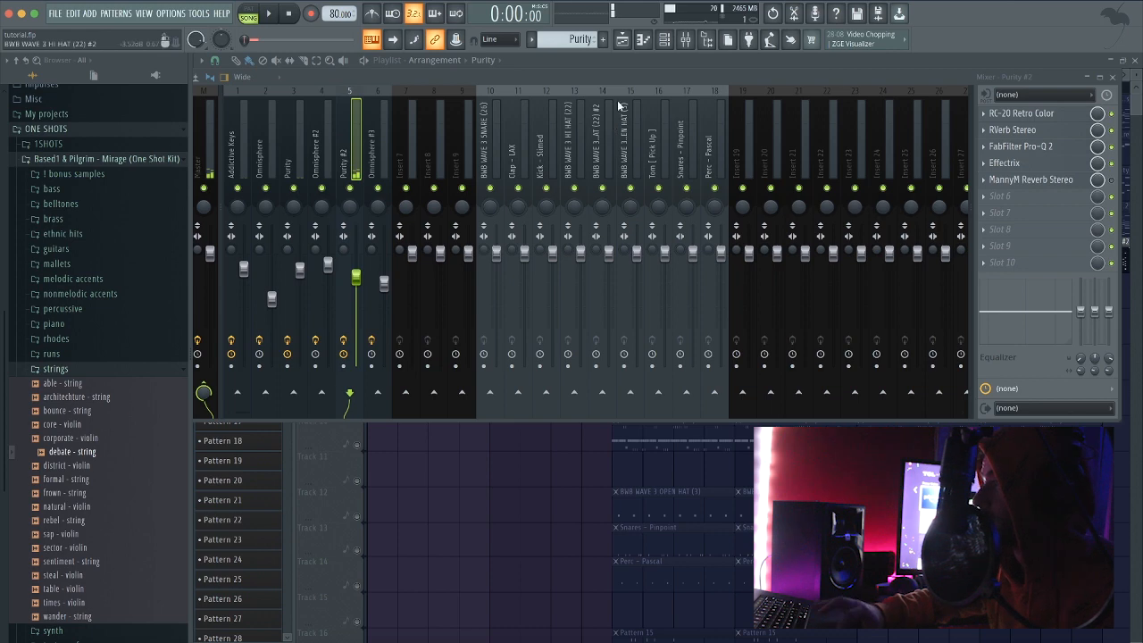
click(666, 41)
click(622, 41)
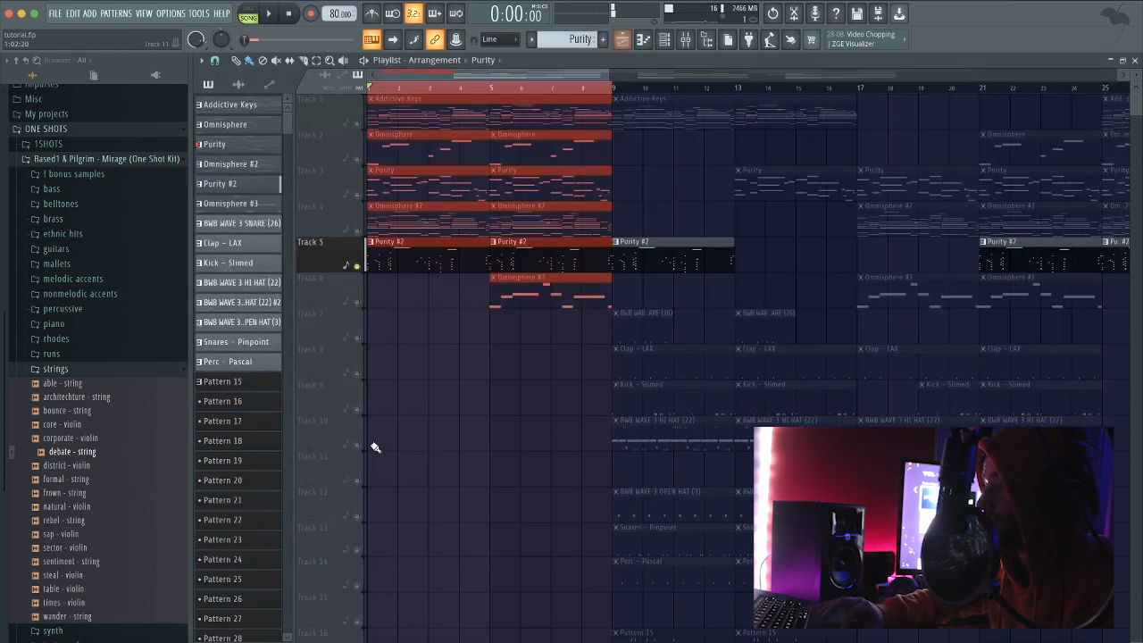
Open the first Purity #2 clip on Track 5 in the piano roll and listen to its debate - string notes.
double_click(415, 254)
key(space)
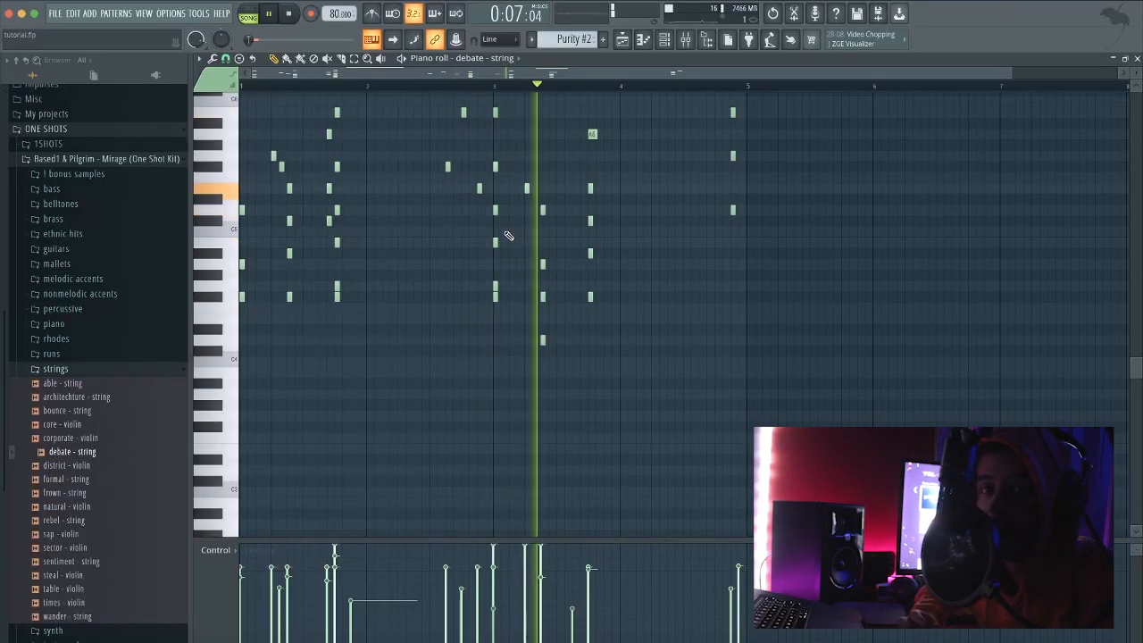
click(622, 39)
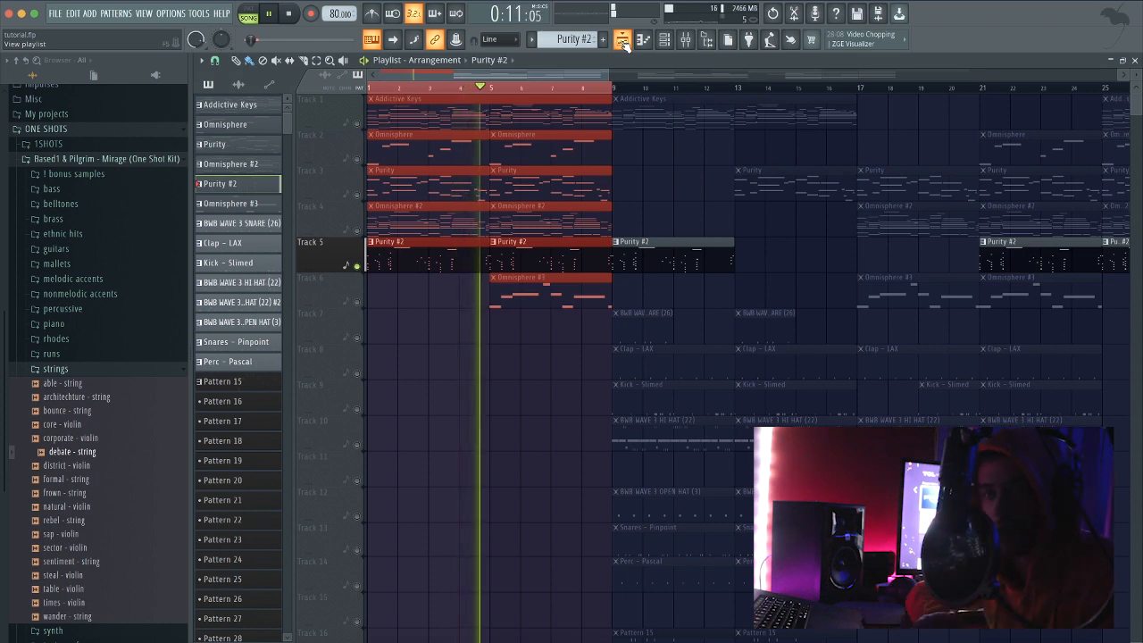
key(space)
Play Track 5's Purity #2 melody together with Track 1's Addictive Keys in the playlist.
click(358, 268)
key(space)
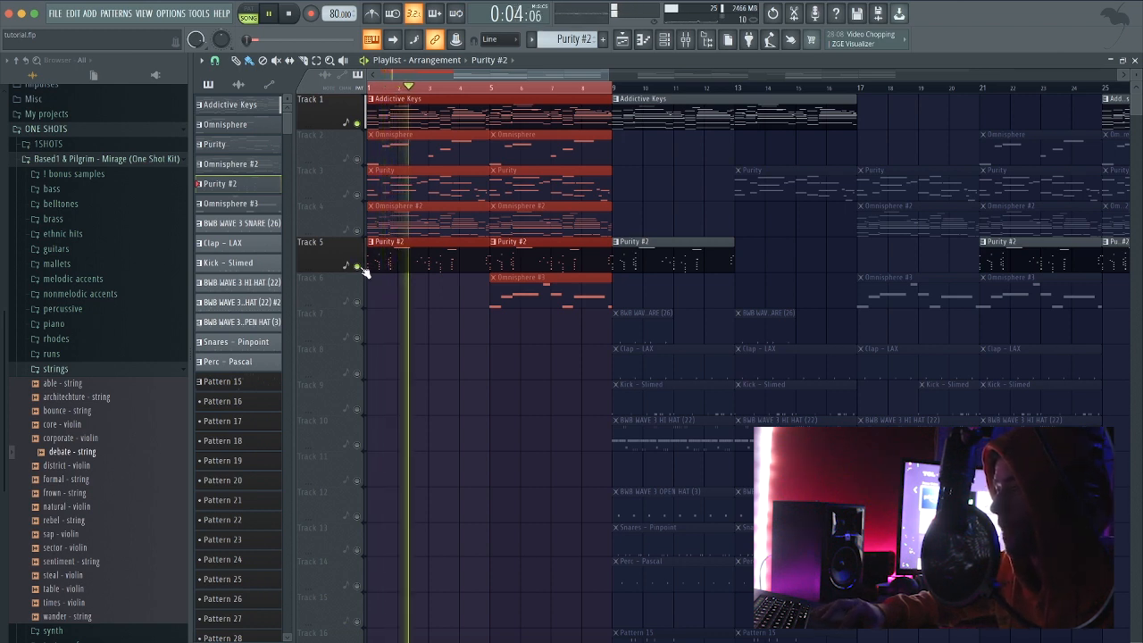
key(space)
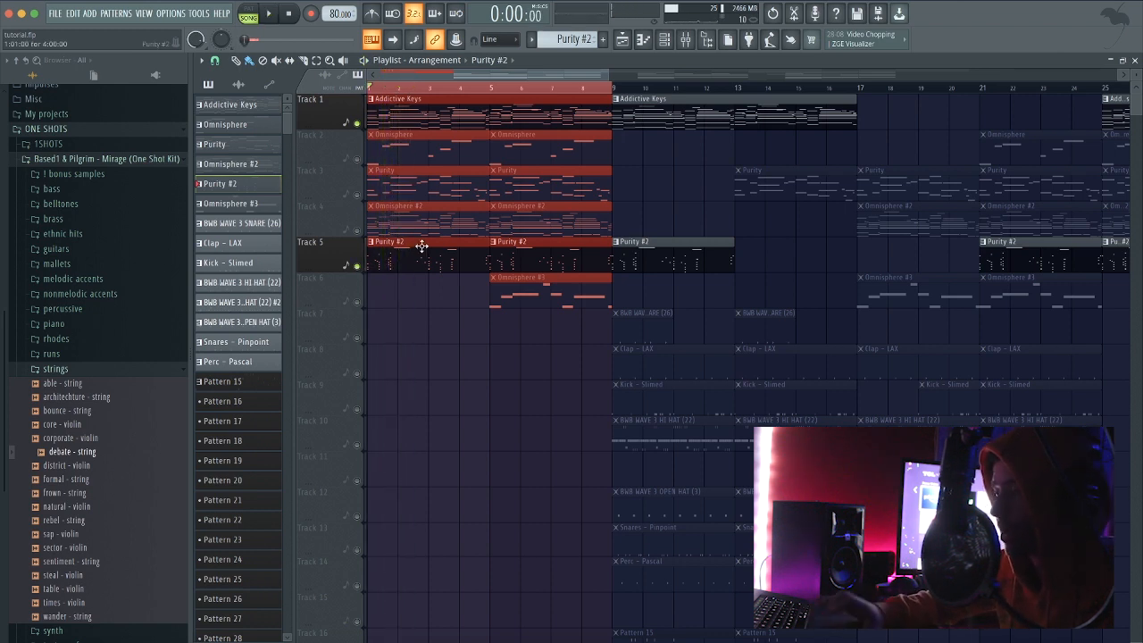
Unmute all playlist tracks and play the opening eight bars first without and then with Track 1.
right_click(358, 197)
right_click(358, 196)
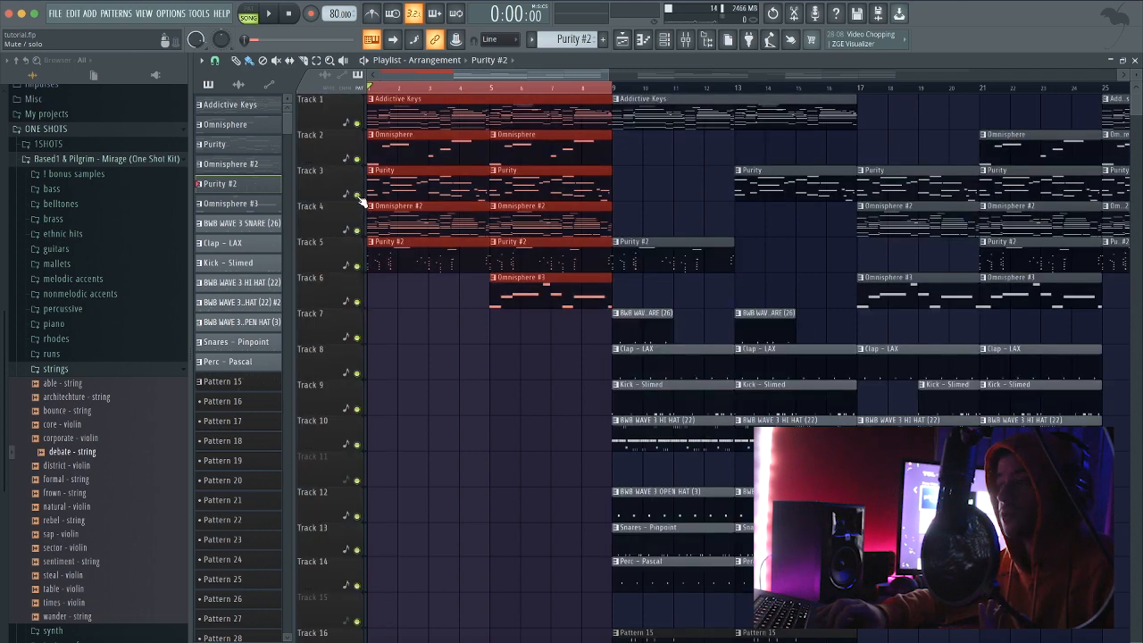
click(358, 124)
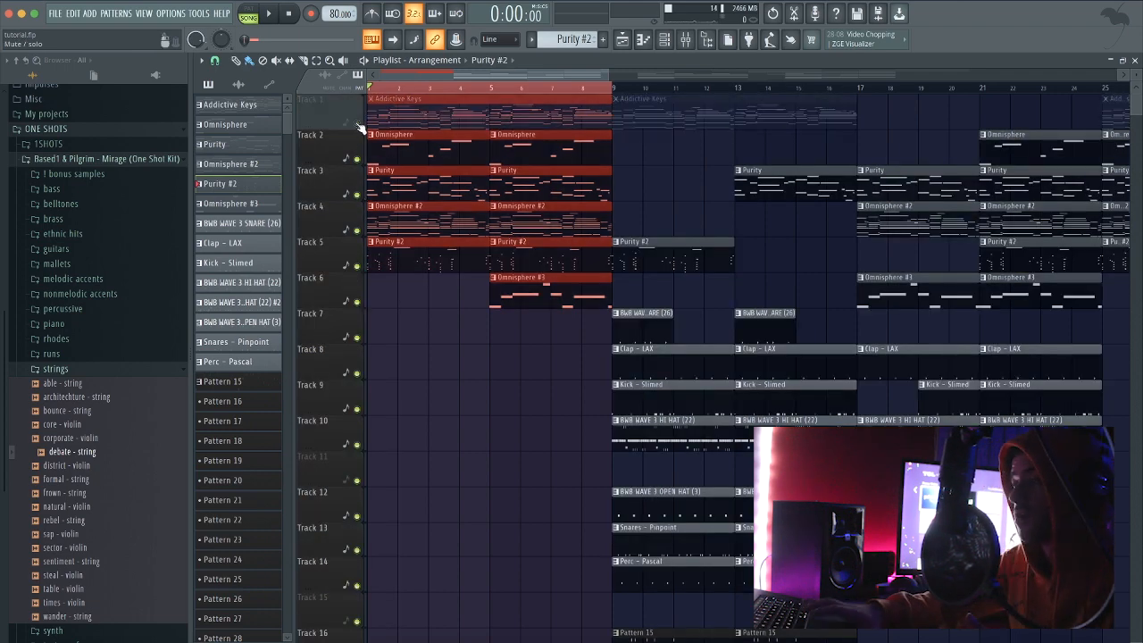
key(space)
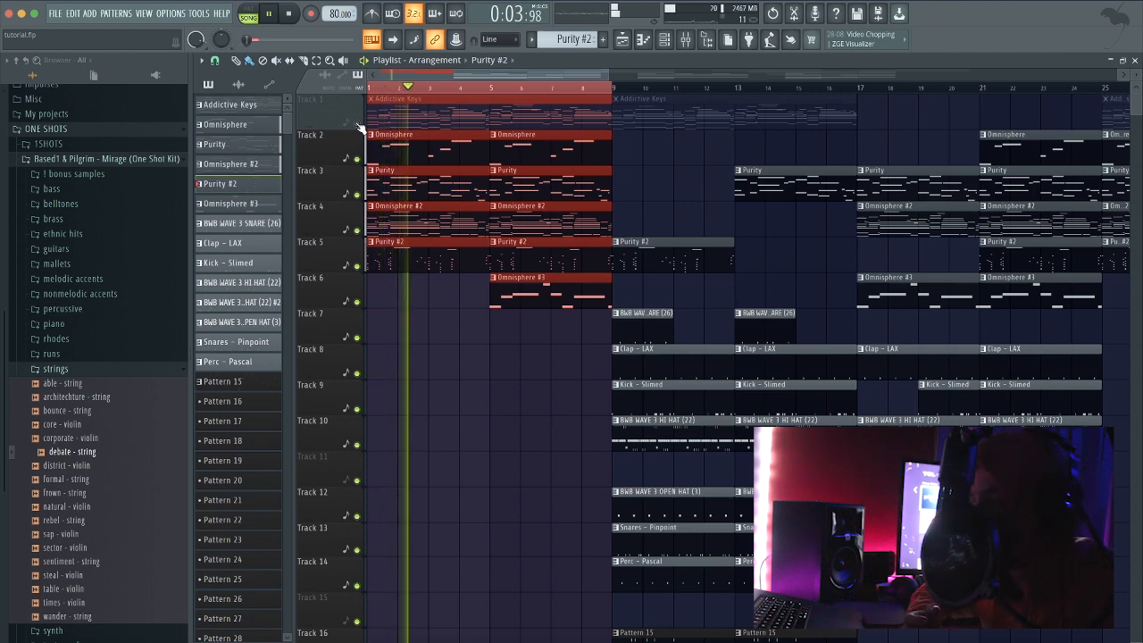
key(space)
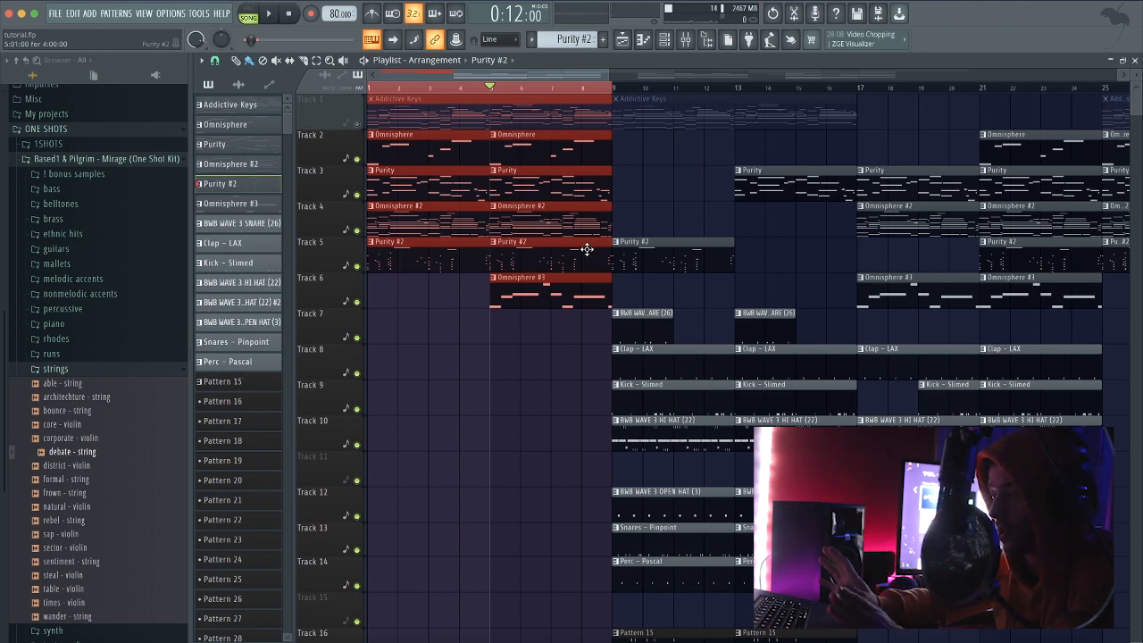
key(space)
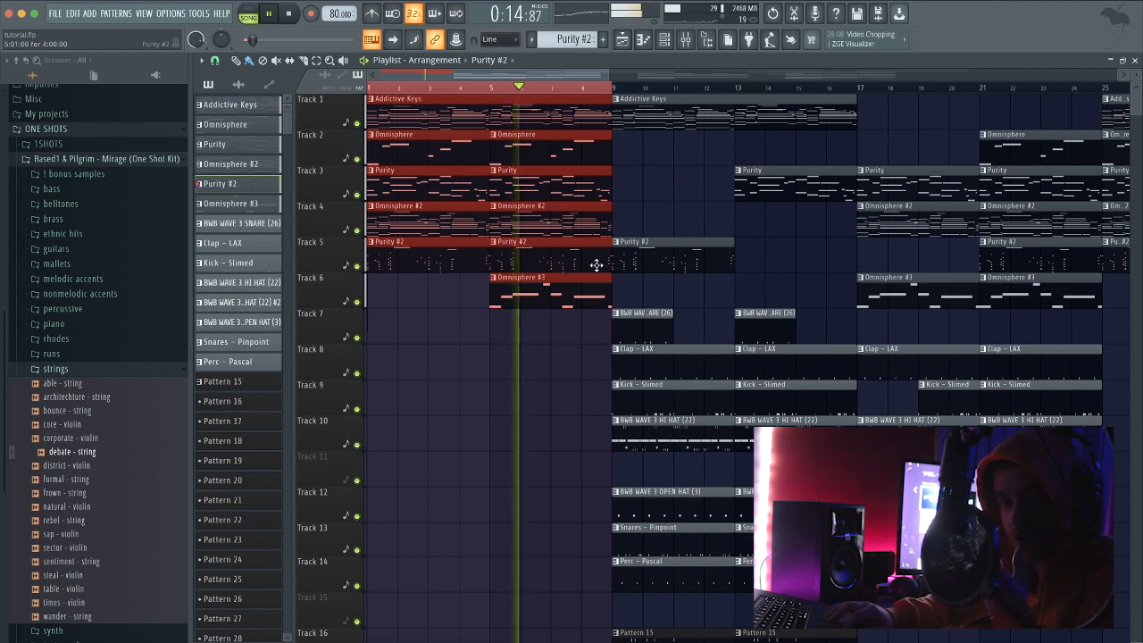
Stop playback, solo Track 8 and review its Clap - LAX notes in the piano roll before returning to the playlist.
key(space)
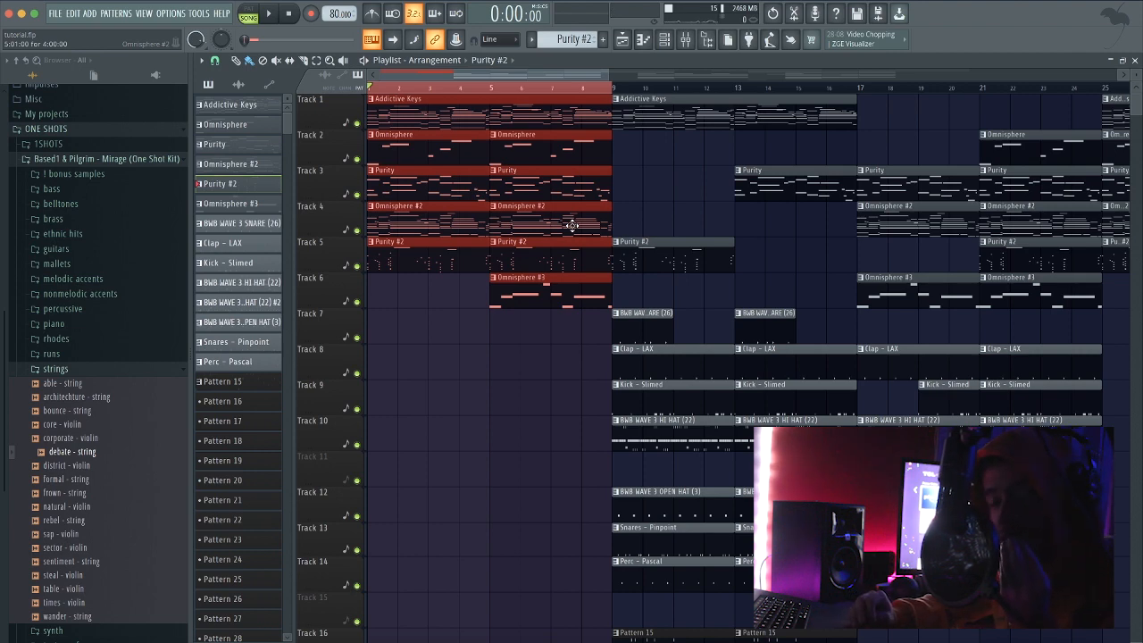
right_click(358, 315)
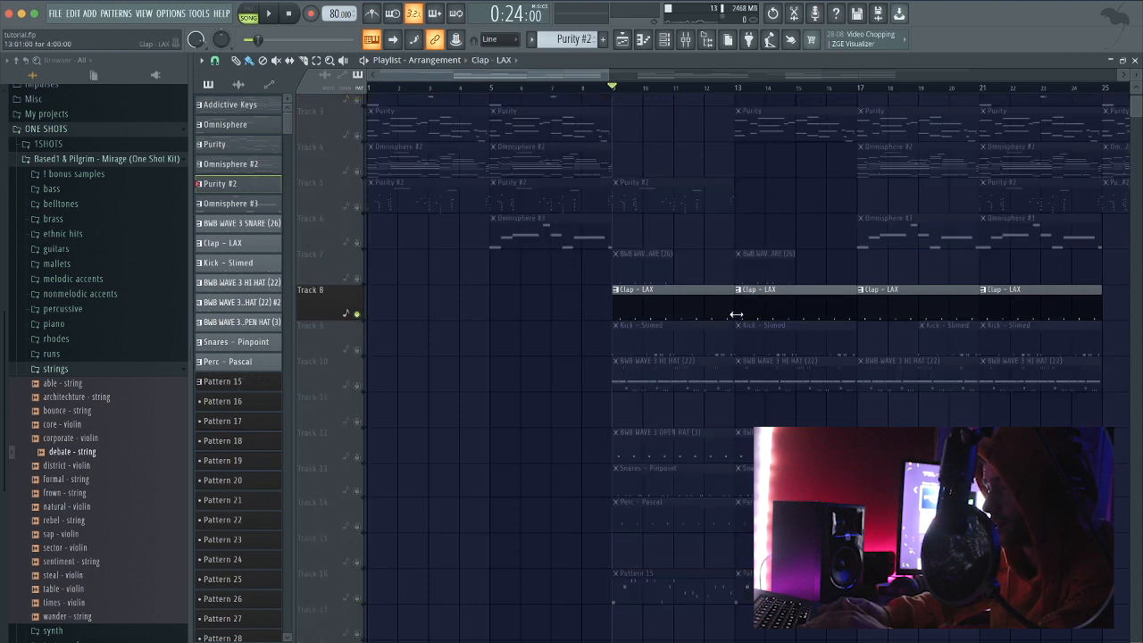
double_click(736, 315)
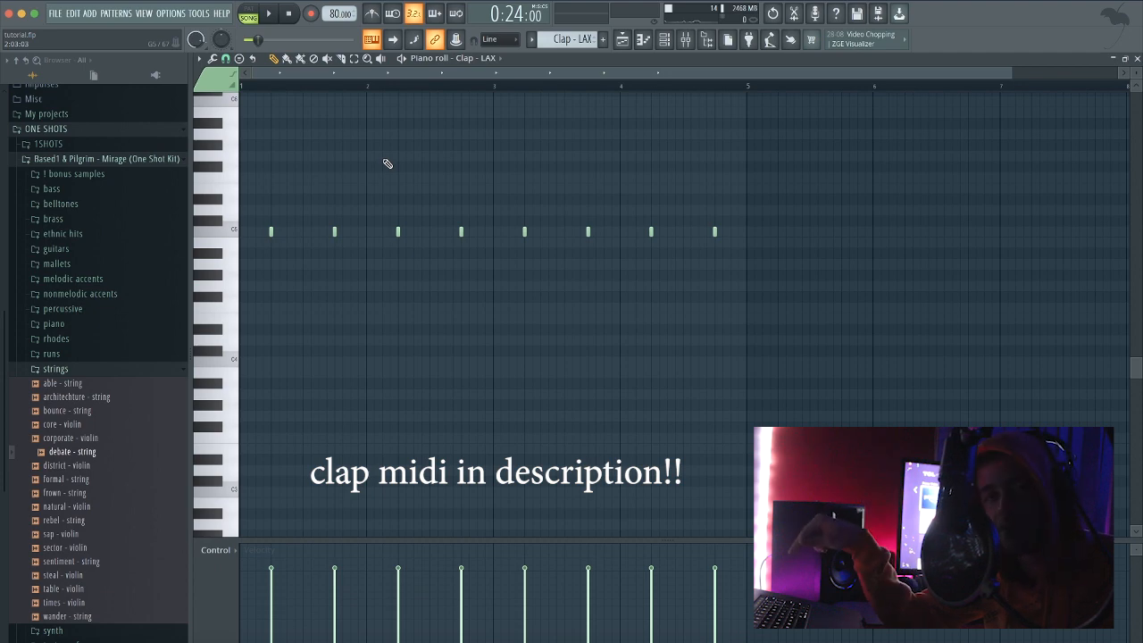
key(F5)
Unmute all playlist tracks and play the full arrangement with drums from bar 9.
click(358, 348)
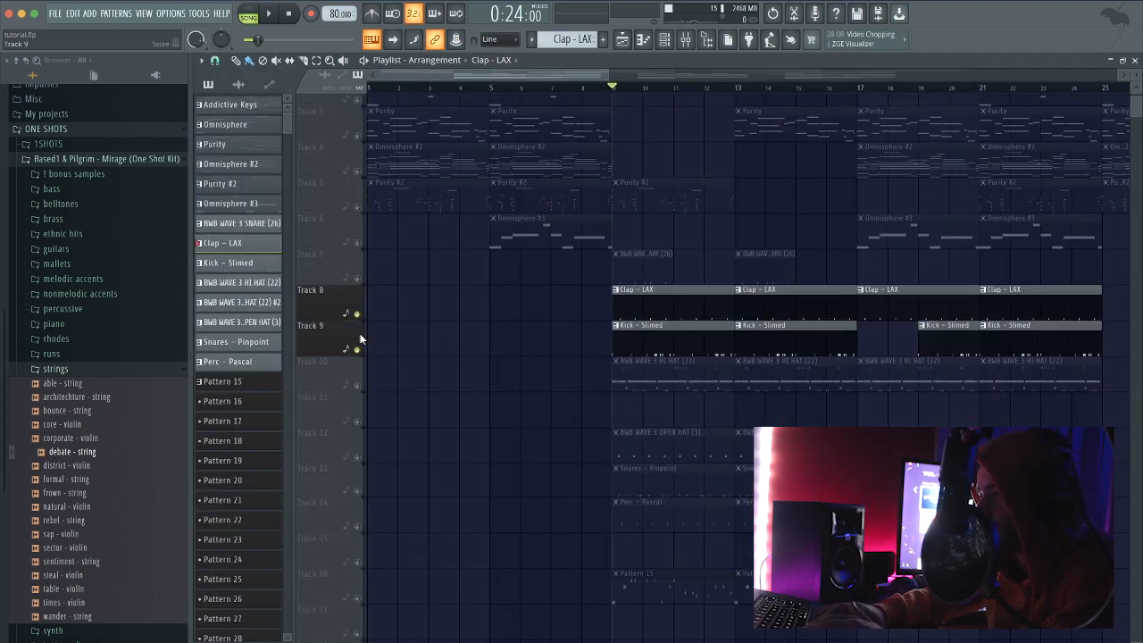
right_click(358, 316)
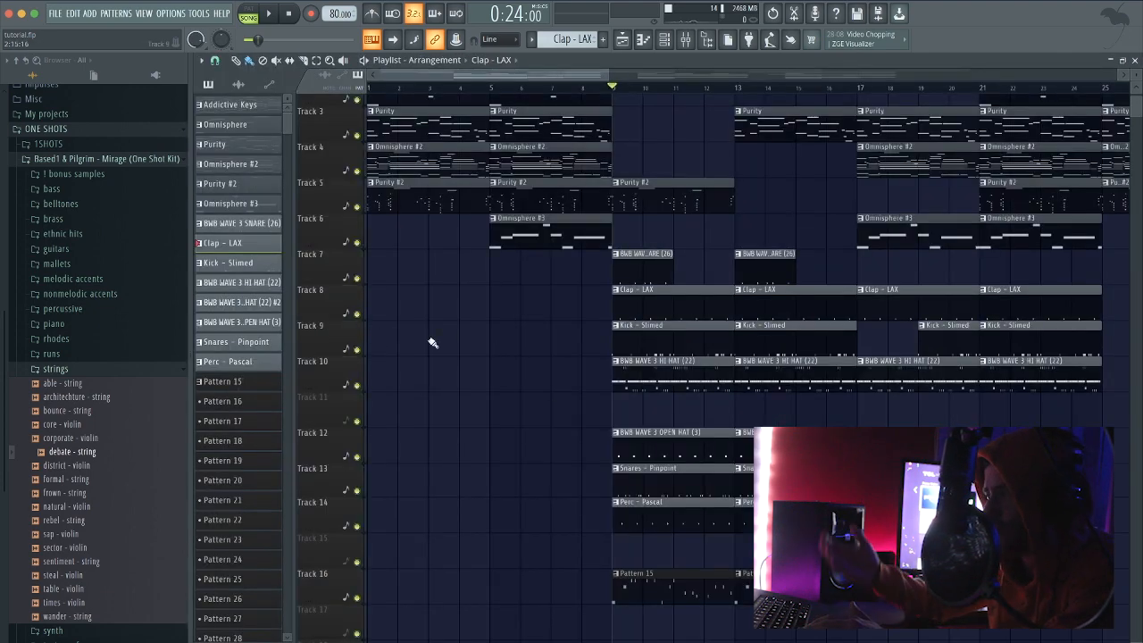
key(space)
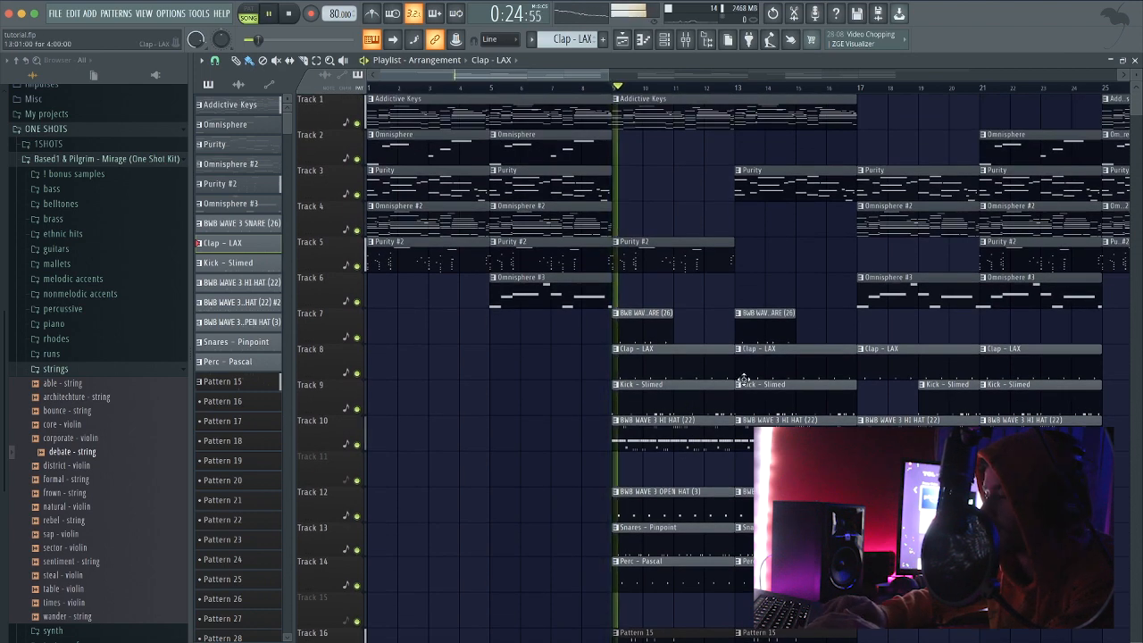
scroll(734, 403, down, 3)
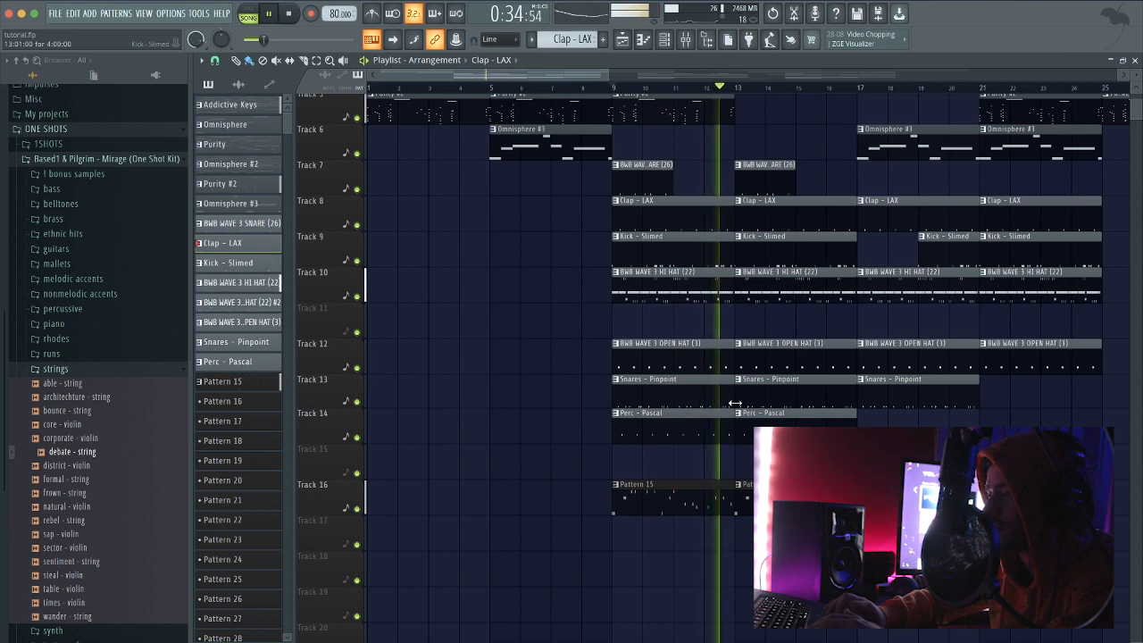
key(space)
scroll(746, 364, up, 2)
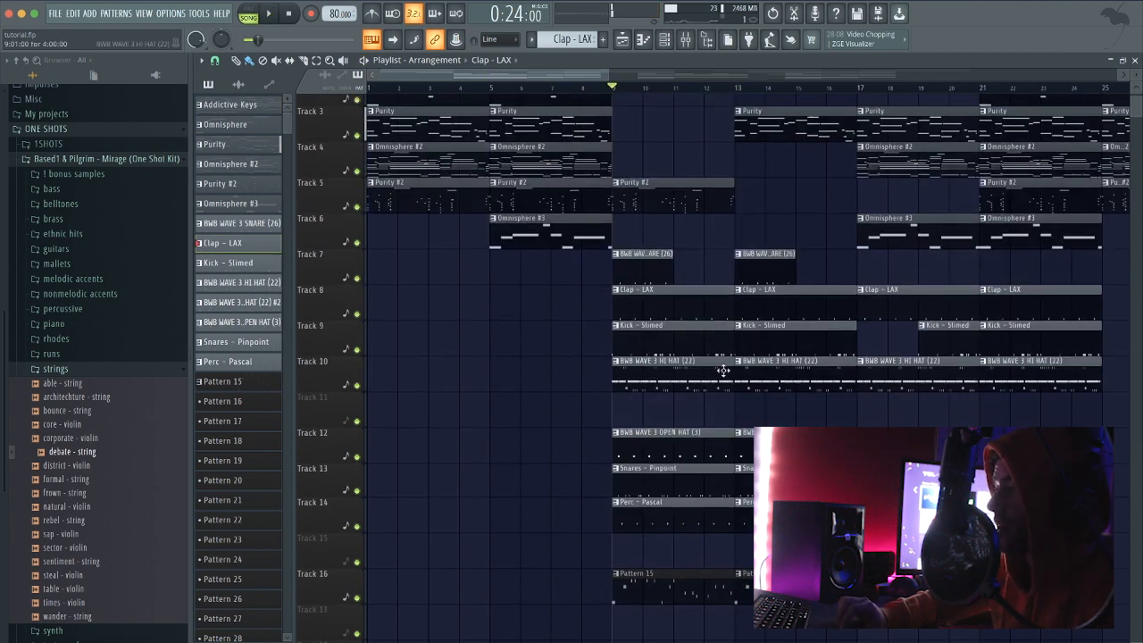
Look over Track 7's BWB WAVE 3 SNARE (26) notes, and play Track 9's Kick - Slimed pattern in the piano roll.
double_click(641, 270)
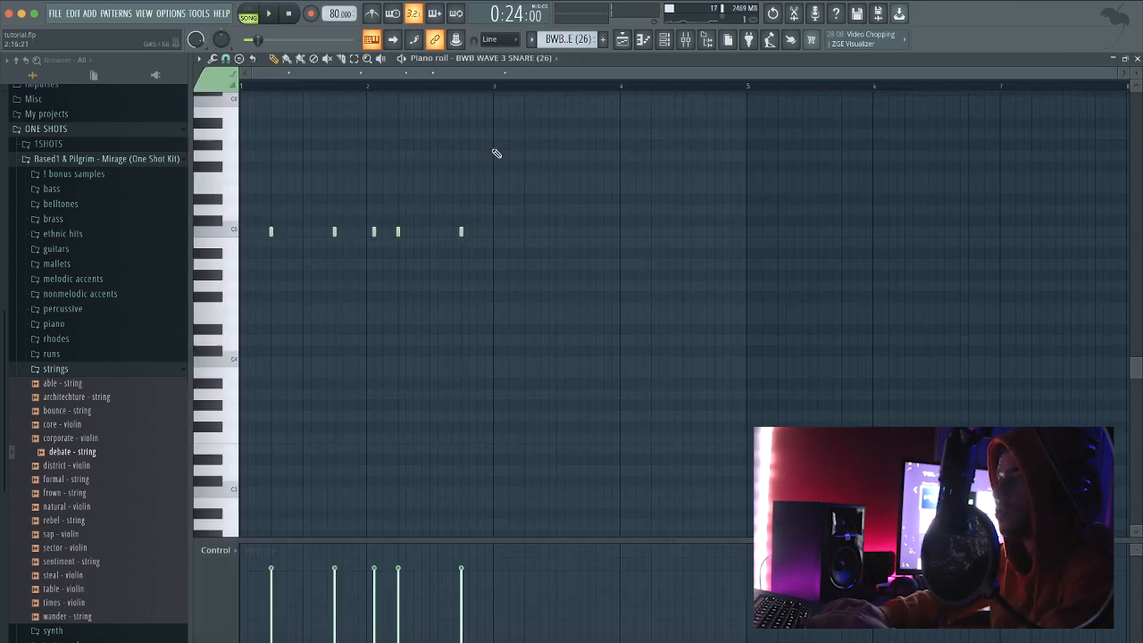
click(622, 41)
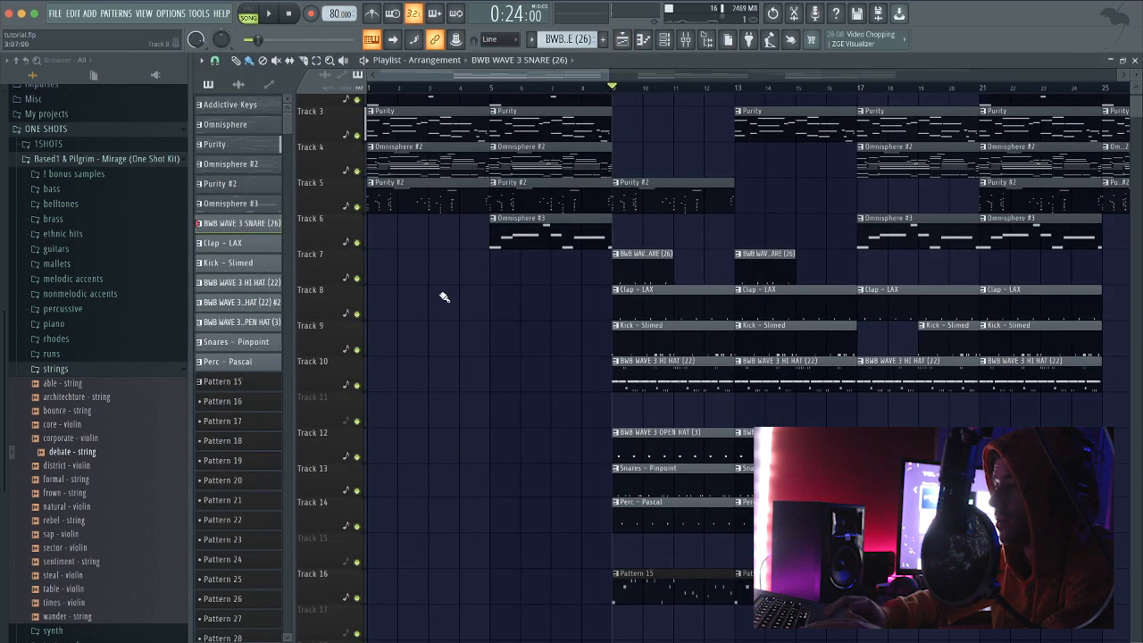
scroll(602, 351, down, 2)
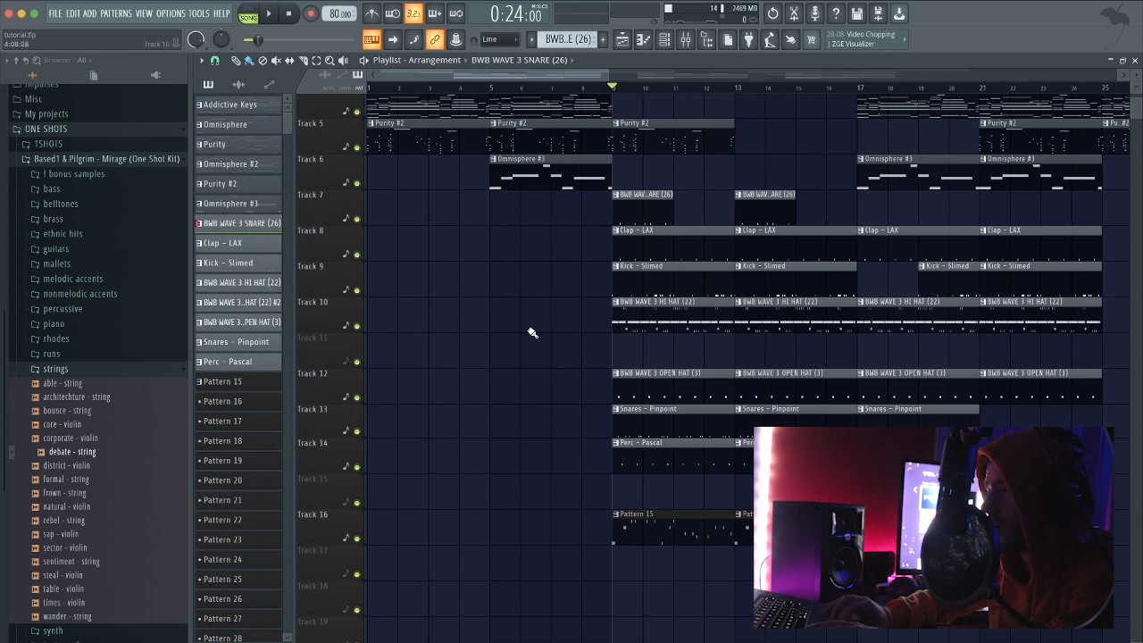
double_click(673, 278)
key(space)
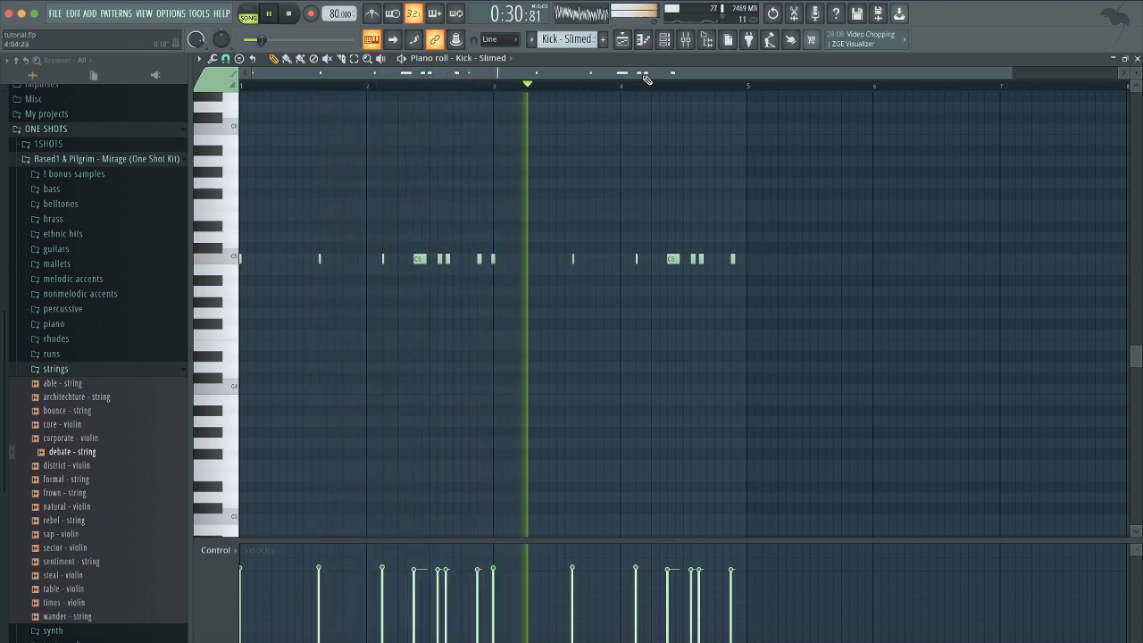
key(space)
click(622, 41)
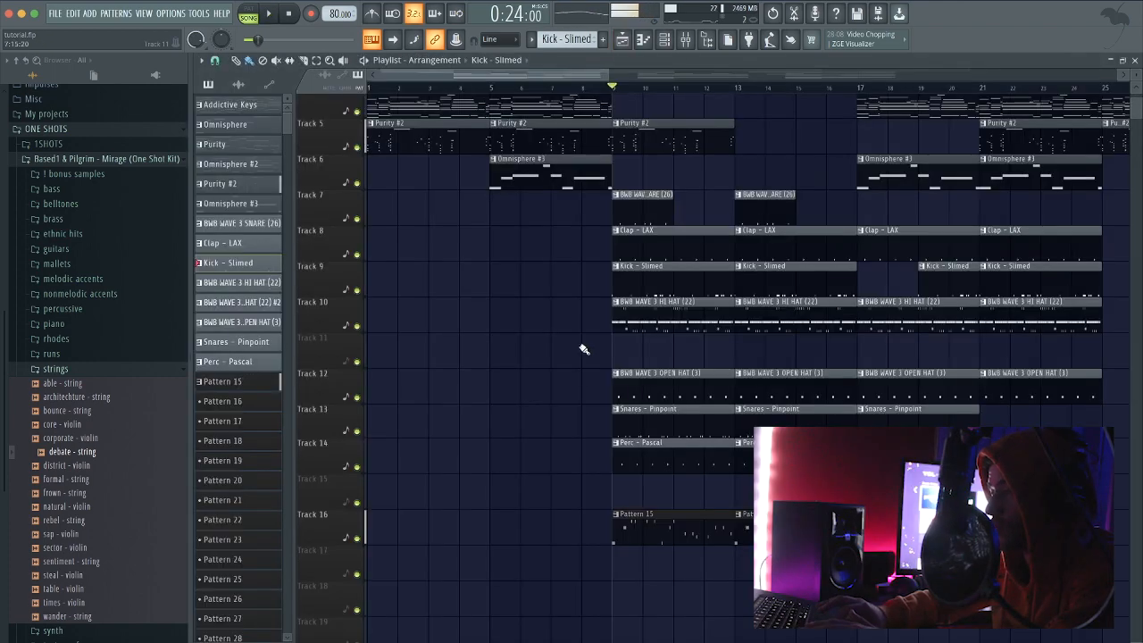
Play Track 10's BWB WAVE 3 HI HAT (22) pattern, solo the track and review its notes in the piano roll.
double_click(654, 325)
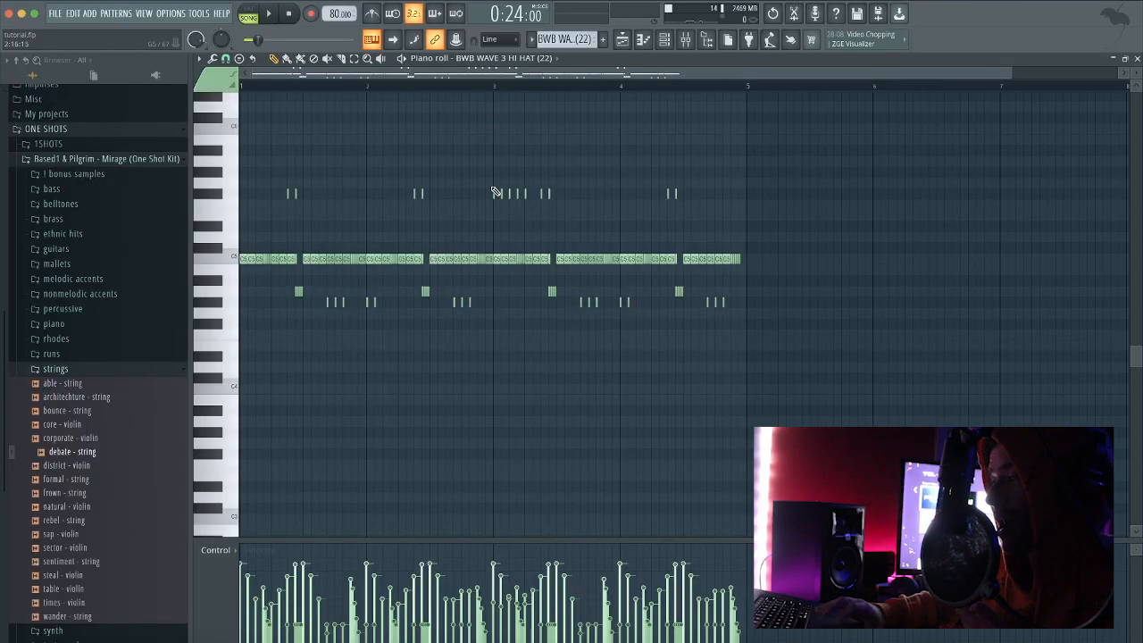
key(space)
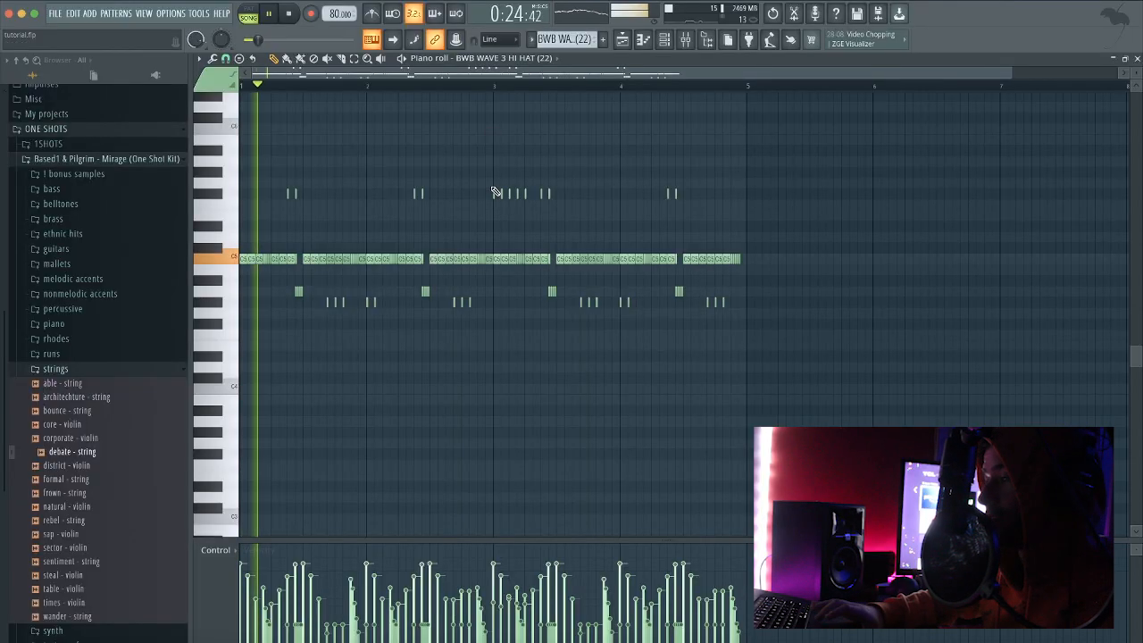
click(624, 41)
right_click(358, 327)
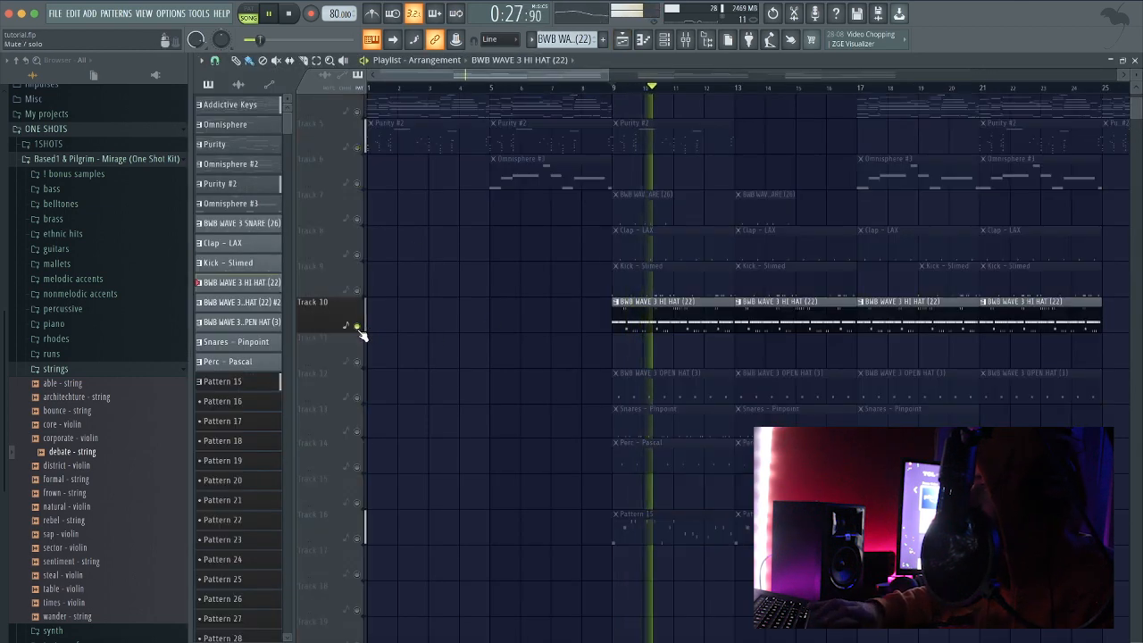
double_click(655, 319)
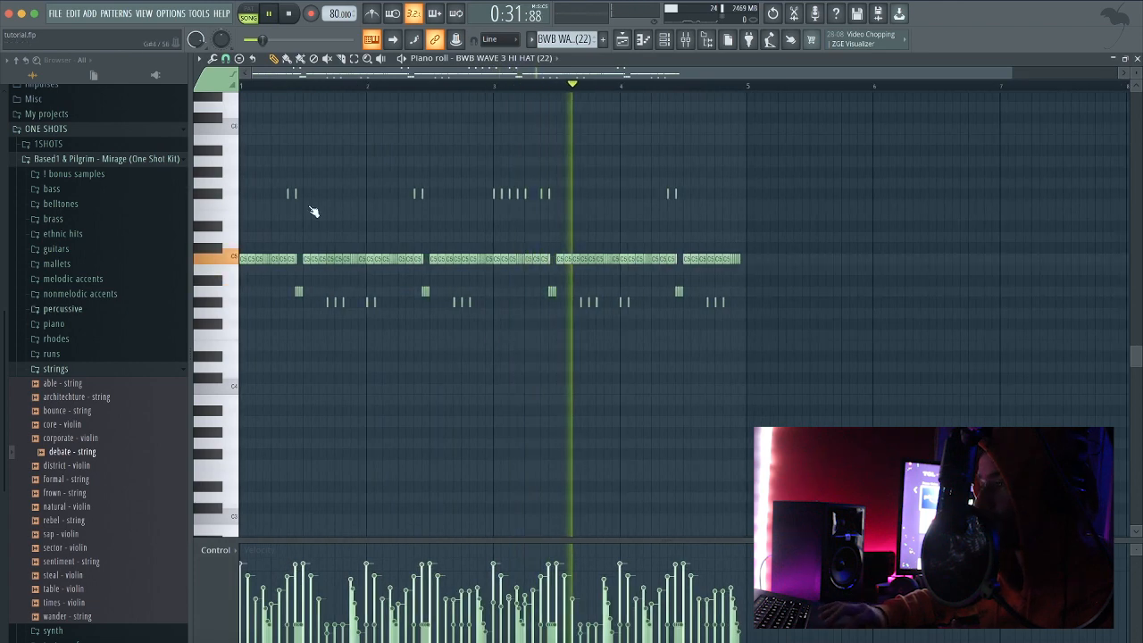
click(622, 41)
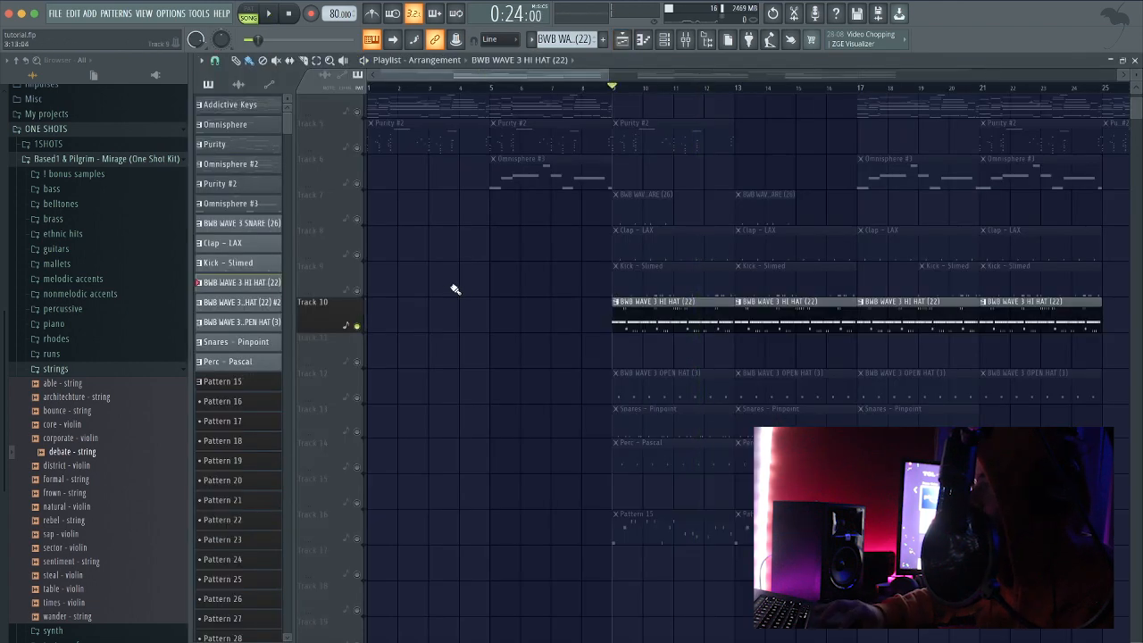
Play the hi-hats with Tracks 8, 9 and 12 unmuted, and open the BWB WAVE 3 OPEN HAT (3) notes in the piano roll.
click(357, 290)
key(space)
click(357, 255)
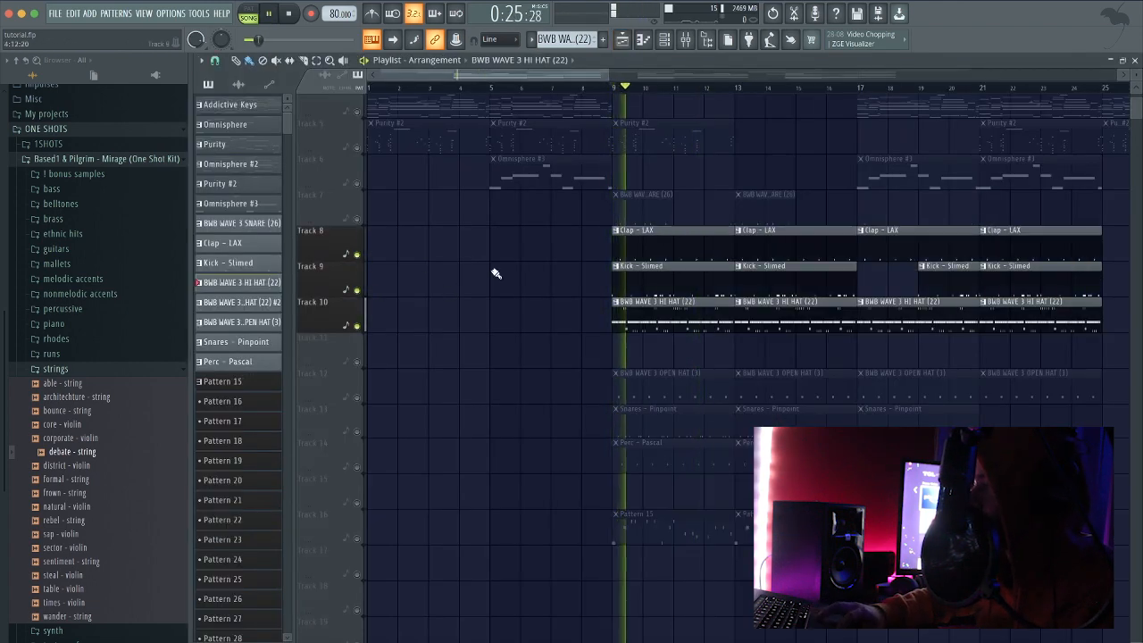
click(358, 398)
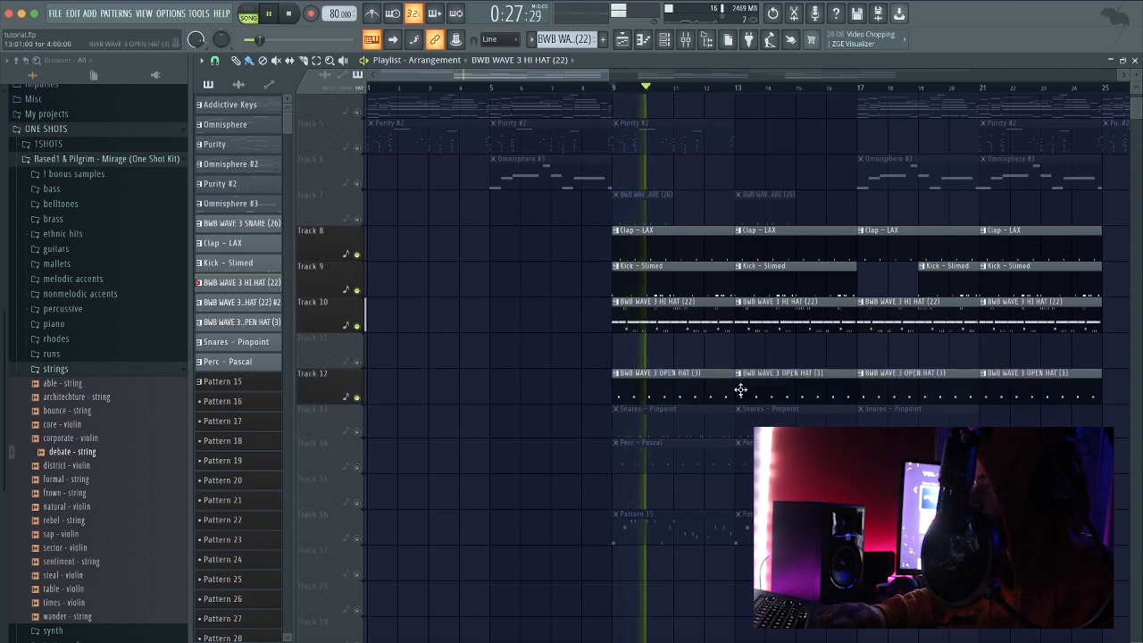
double_click(708, 394)
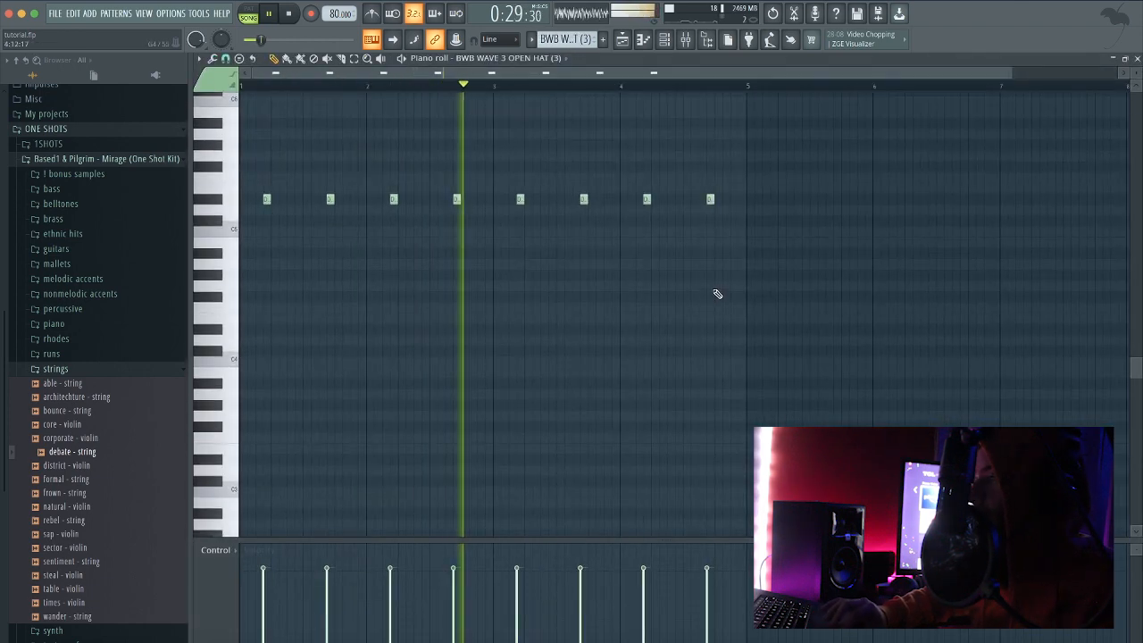
Inspect the volume envelope in the open hat's channel settings, and return to its piano roll notes.
click(664, 40)
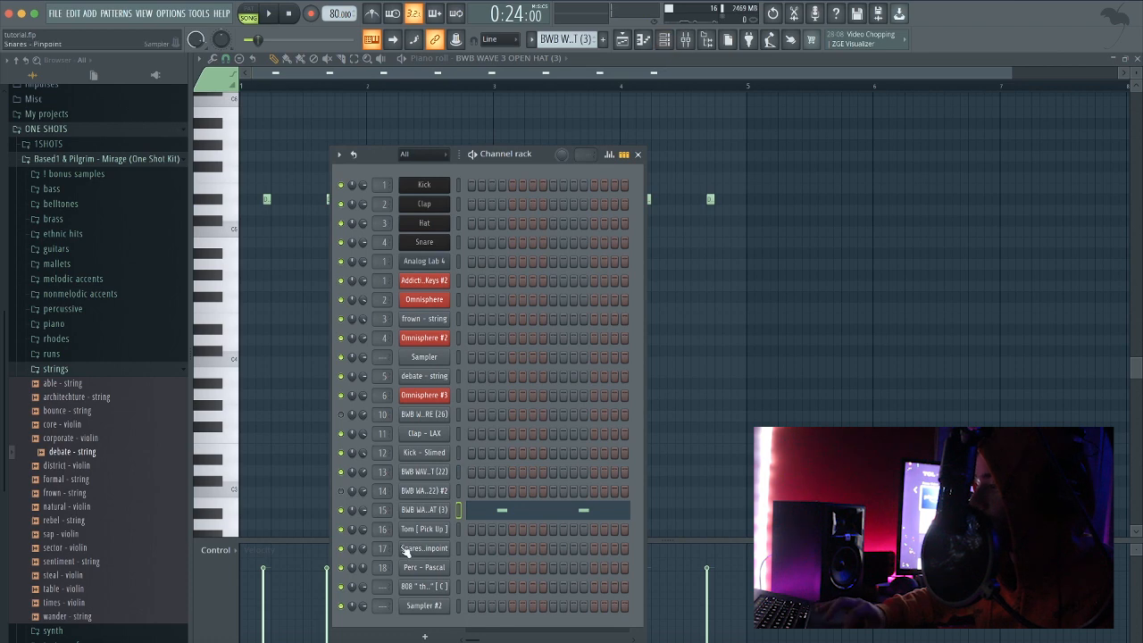
click(423, 514)
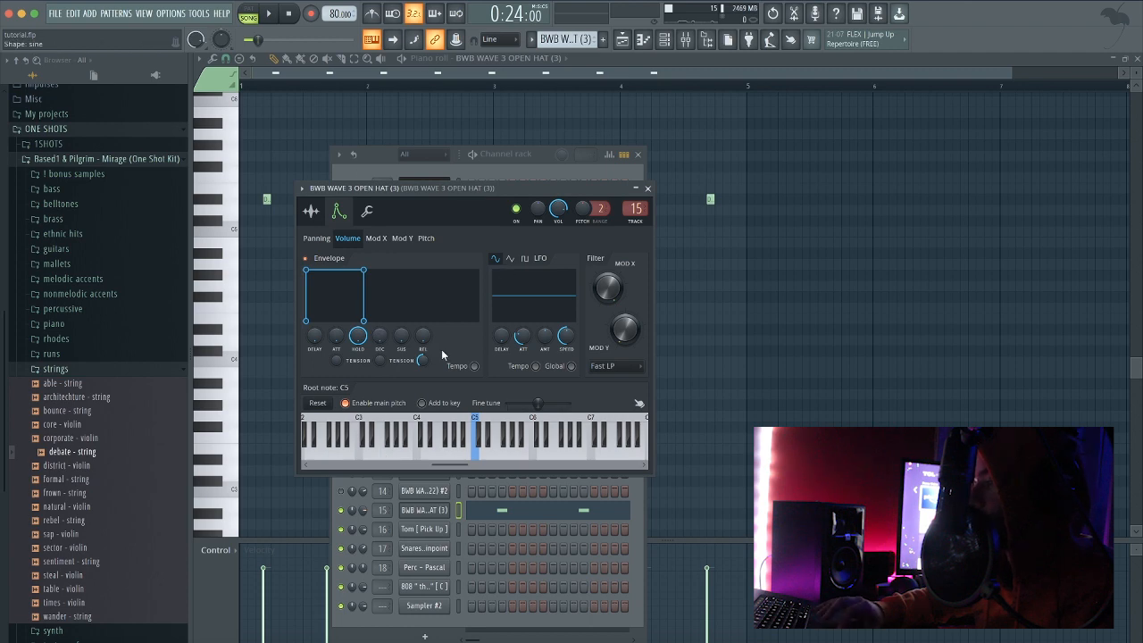
click(649, 187)
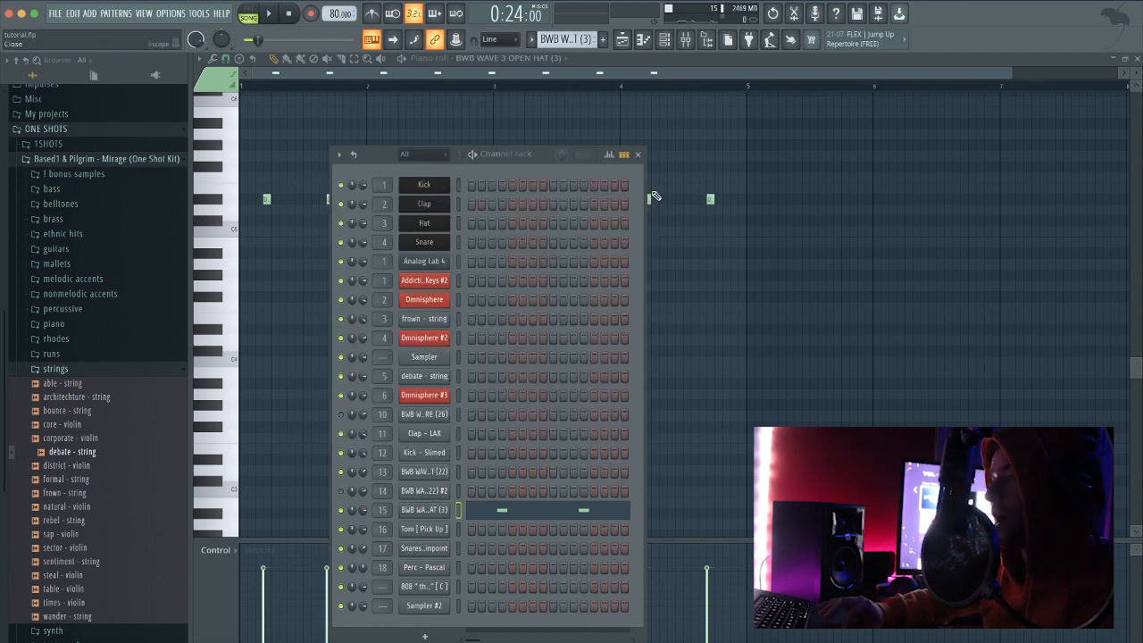
click(221, 179)
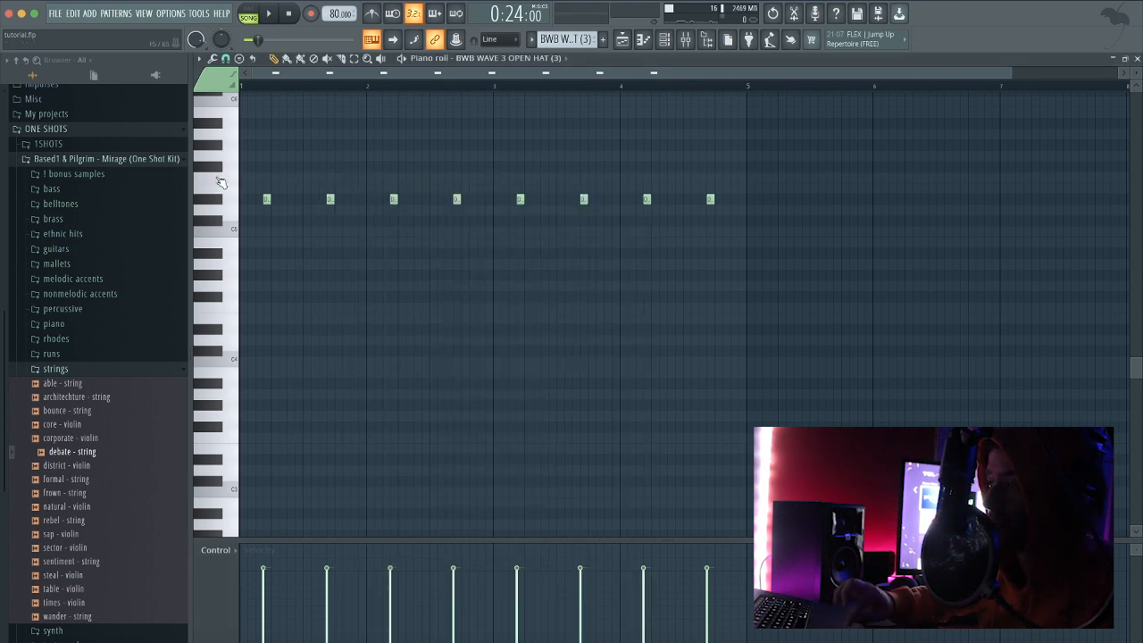
Solo Track 13, play its Snares - Pinpoint pattern in the piano roll and return to the playlist.
key(F5)
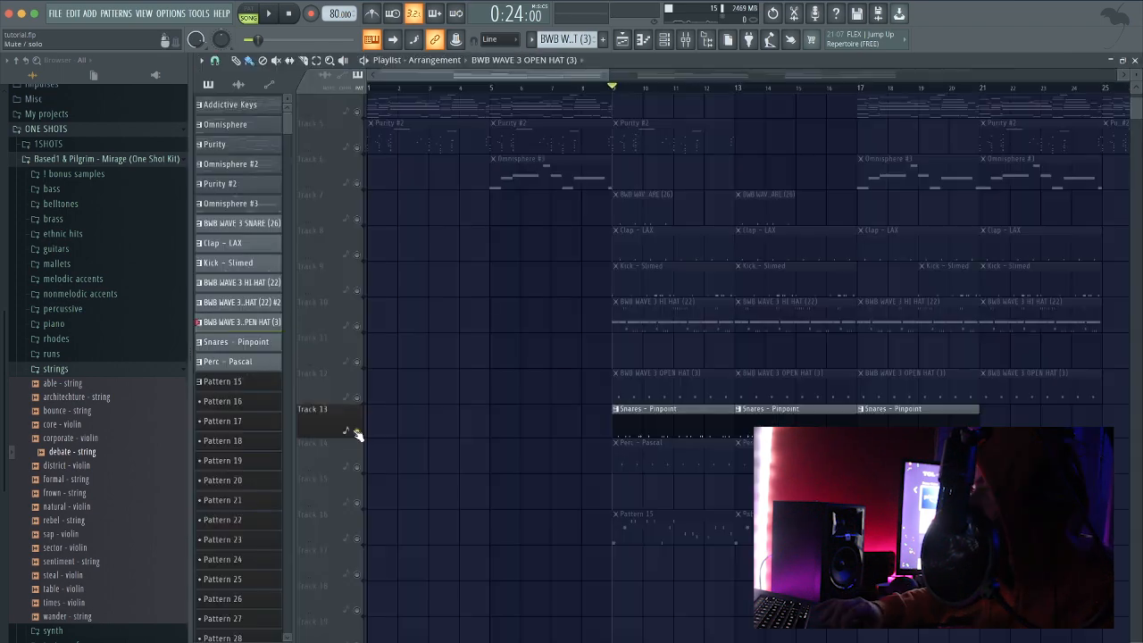
double_click(656, 417)
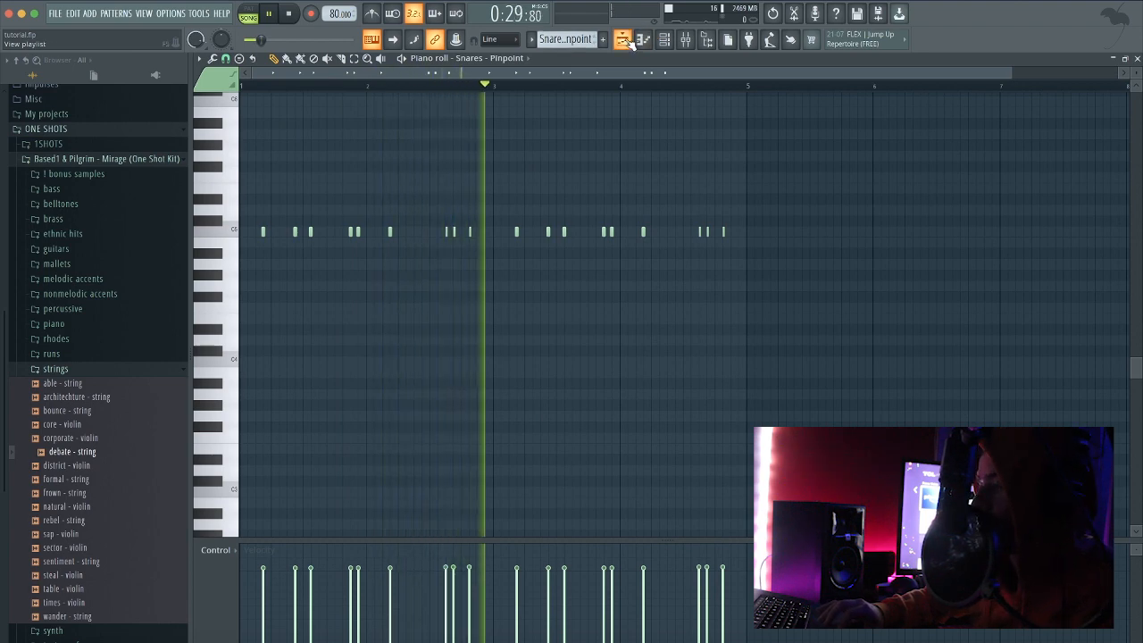
click(625, 41)
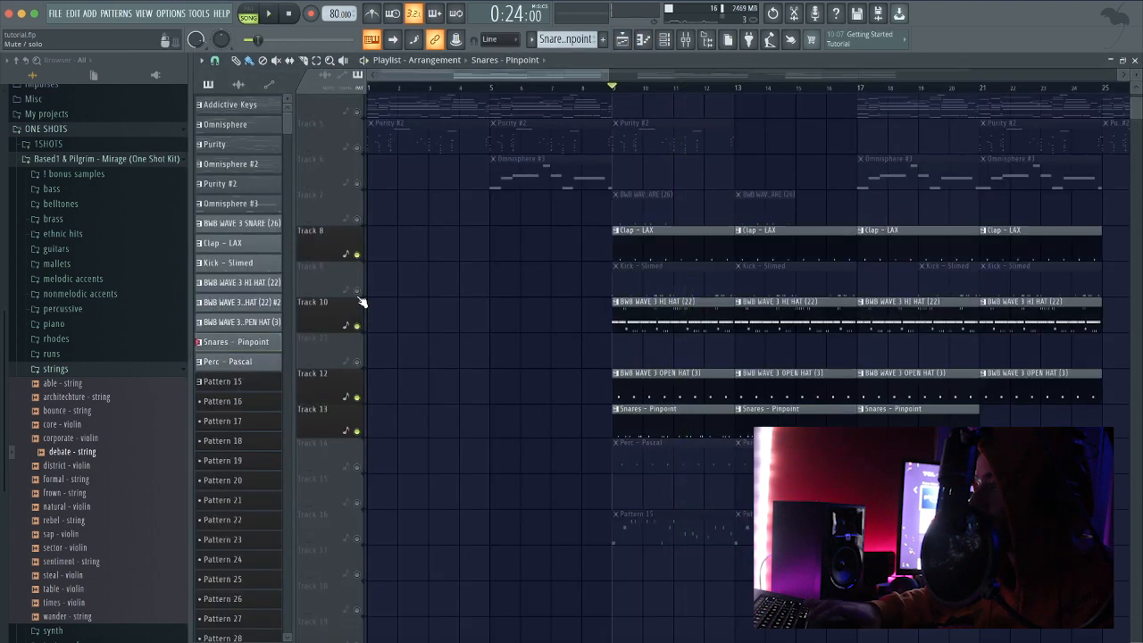
Unmute Tracks 9 and 14, then solo Track 14 and play its Perc - Pascal pattern in the piano roll.
click(359, 293)
click(357, 467)
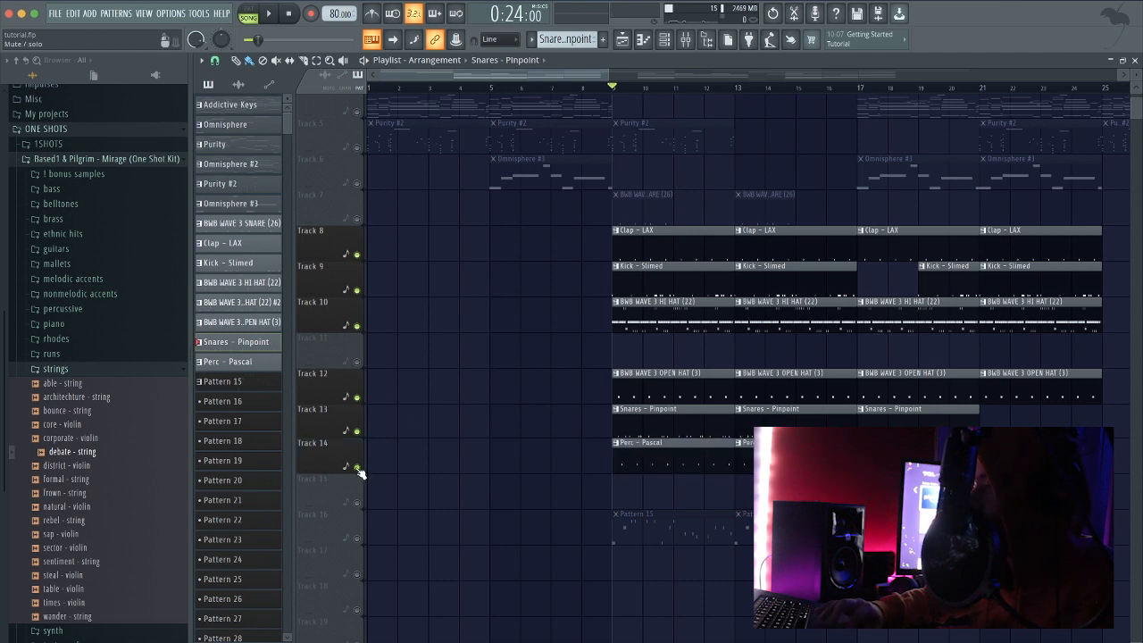
right_click(357, 468)
key(space)
double_click(689, 469)
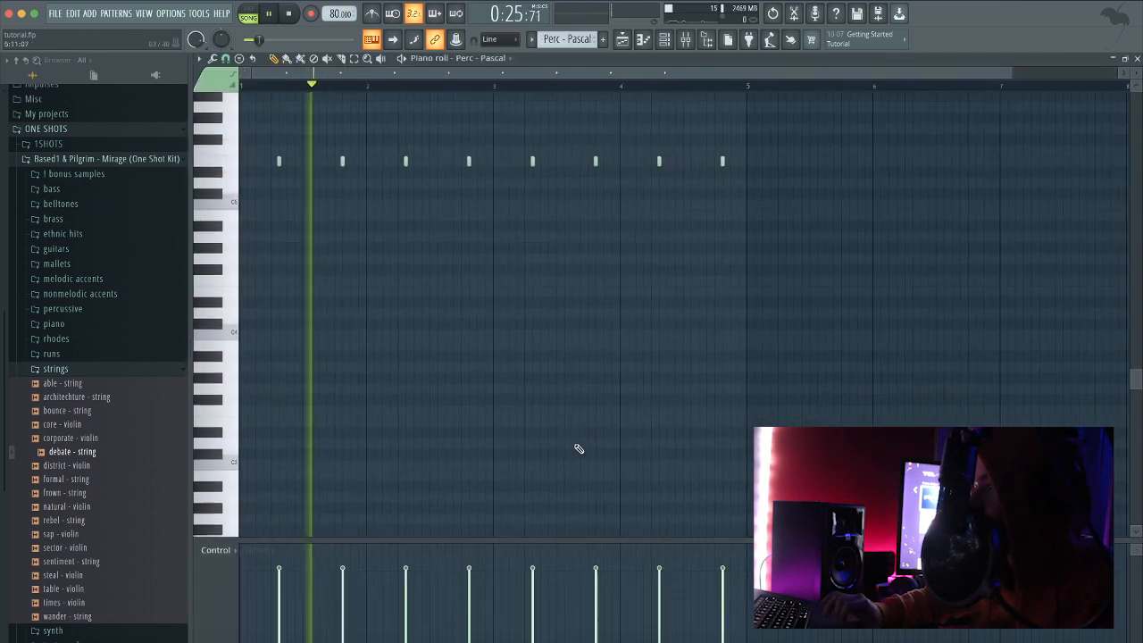
click(623, 42)
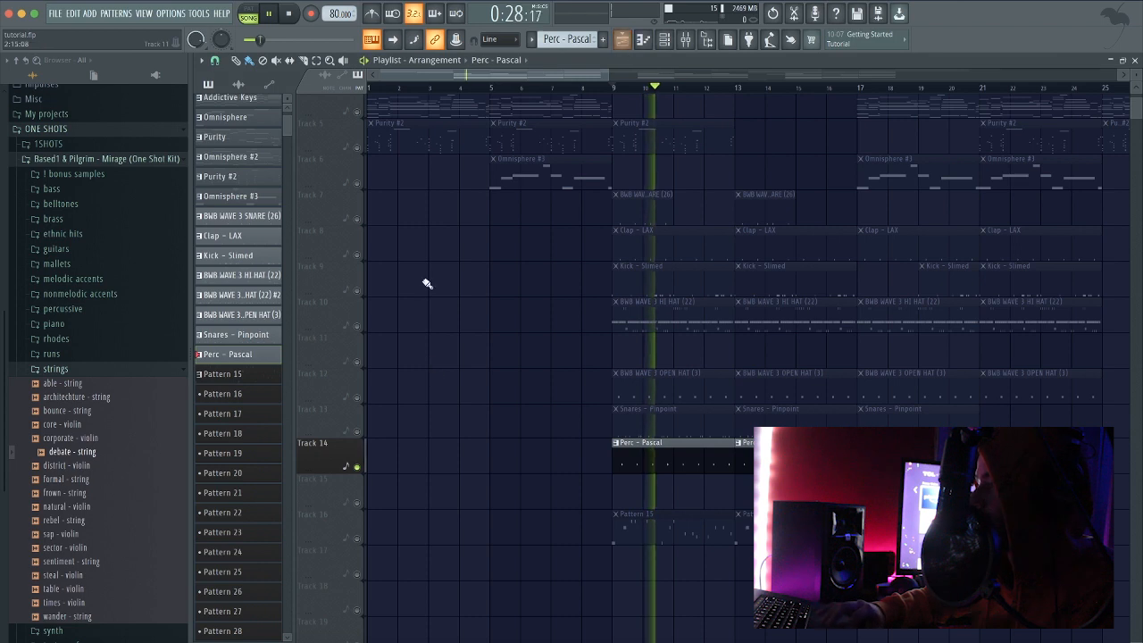
Unmute Tracks 7 to 10, 12, 13 and 16 alongside the percussion, and open the 808 sample's channel settings.
click(360, 256)
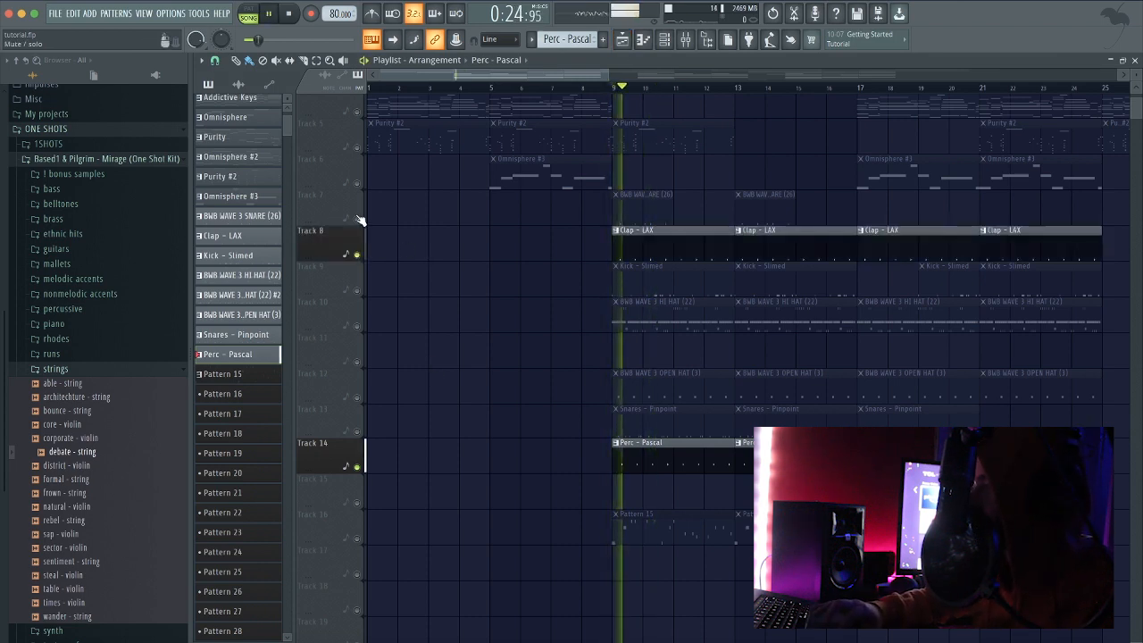
click(359, 291)
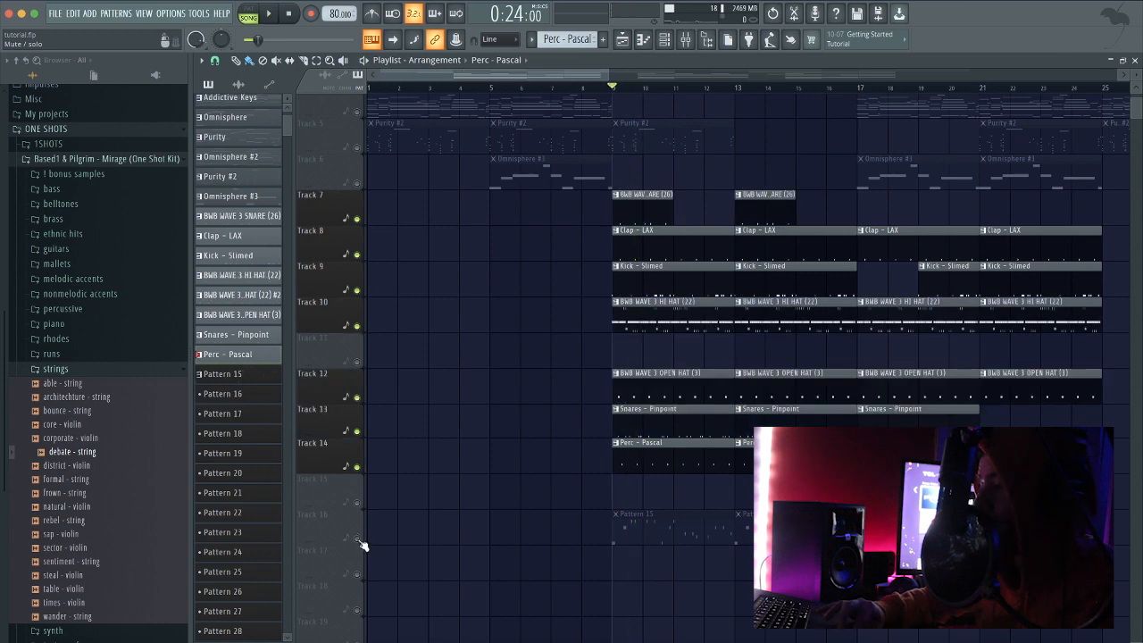
click(666, 41)
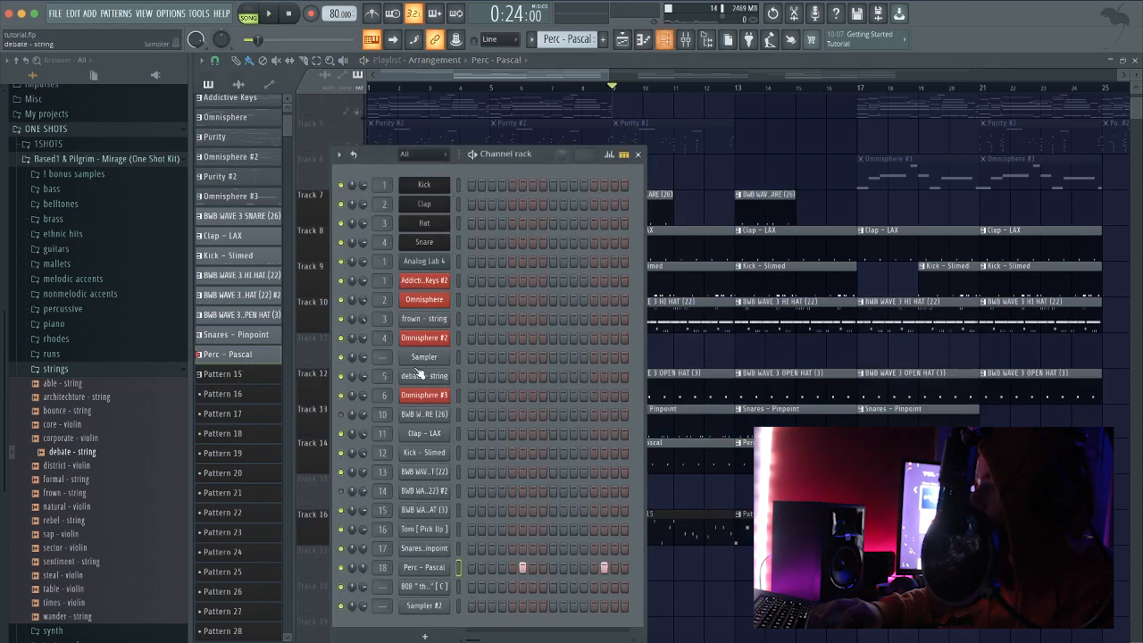
click(434, 586)
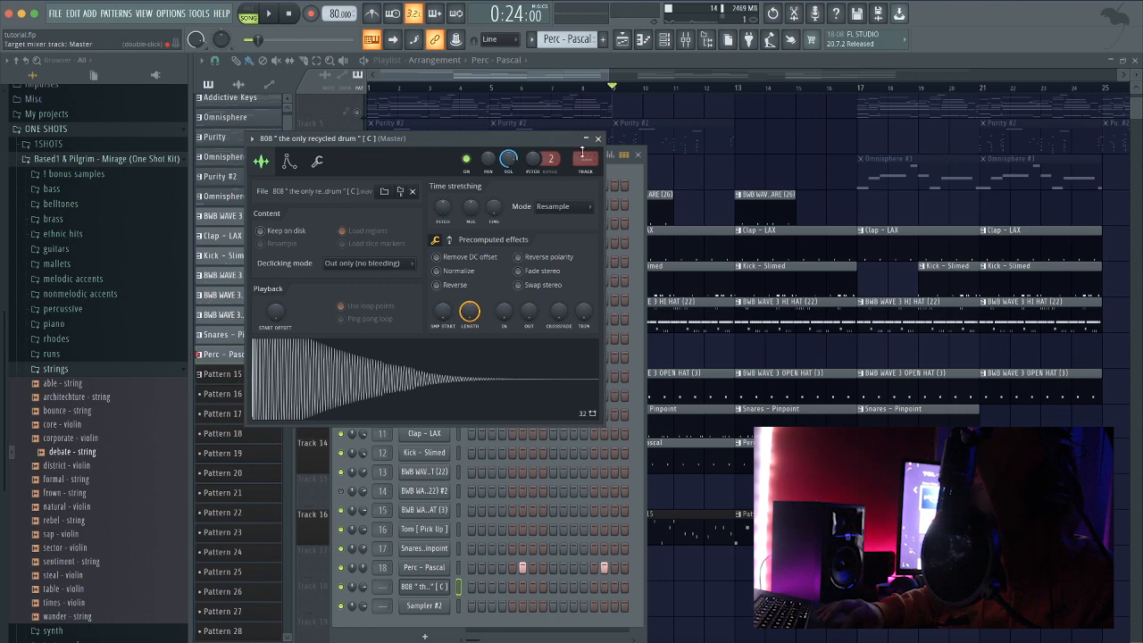
Close the 808 sample's channel settings and play its Pattern 15 notes from Track 16 in the piano roll.
click(598, 140)
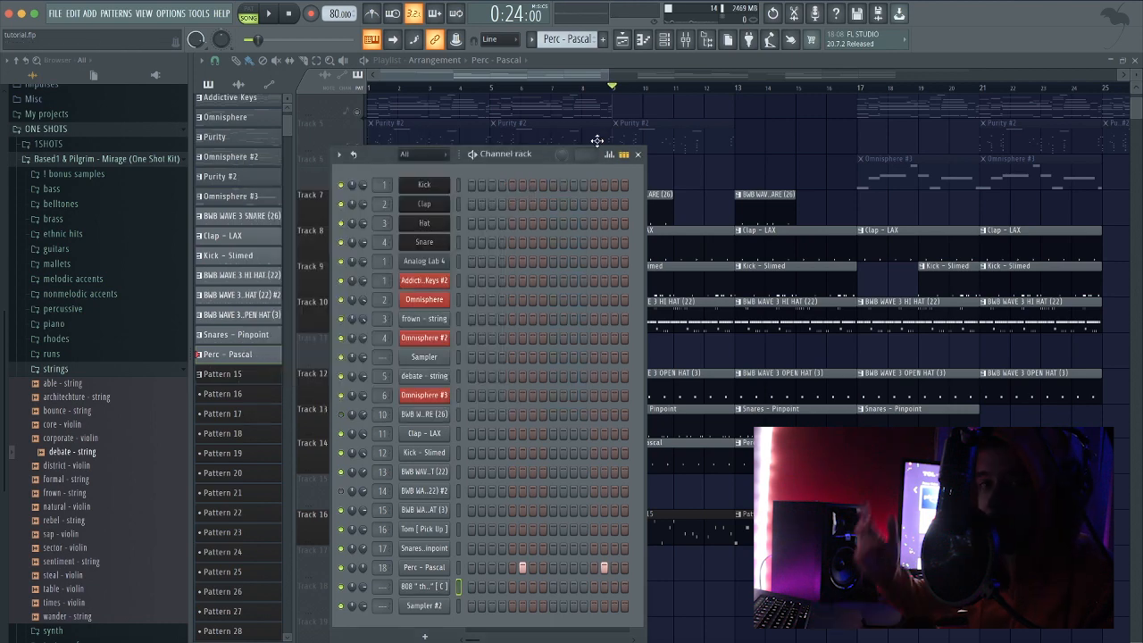
click(597, 141)
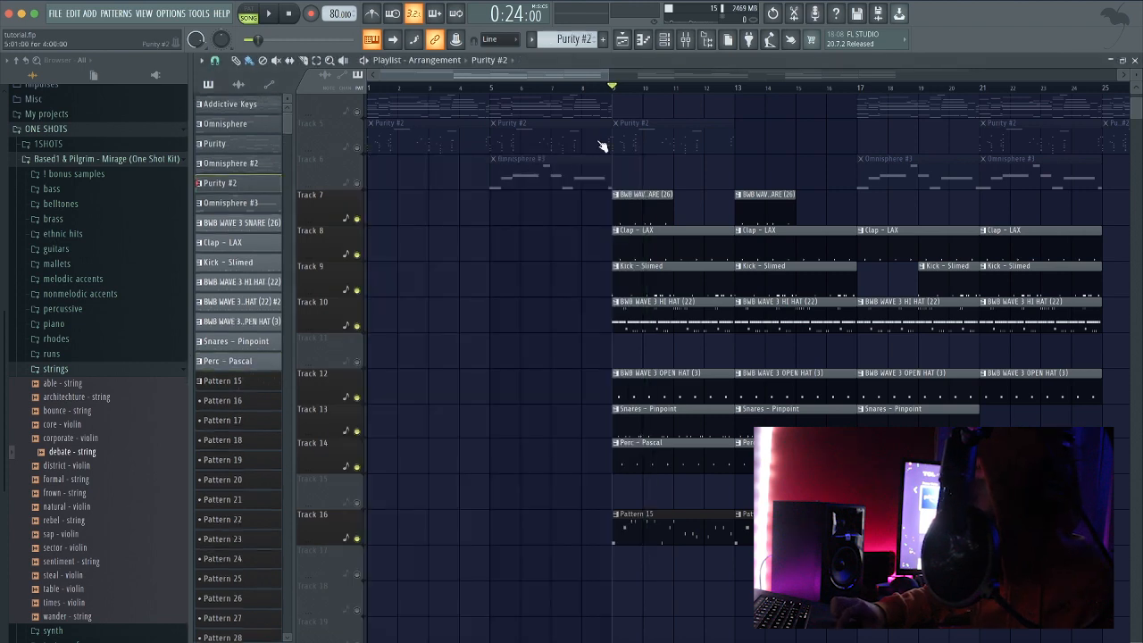
double_click(695, 534)
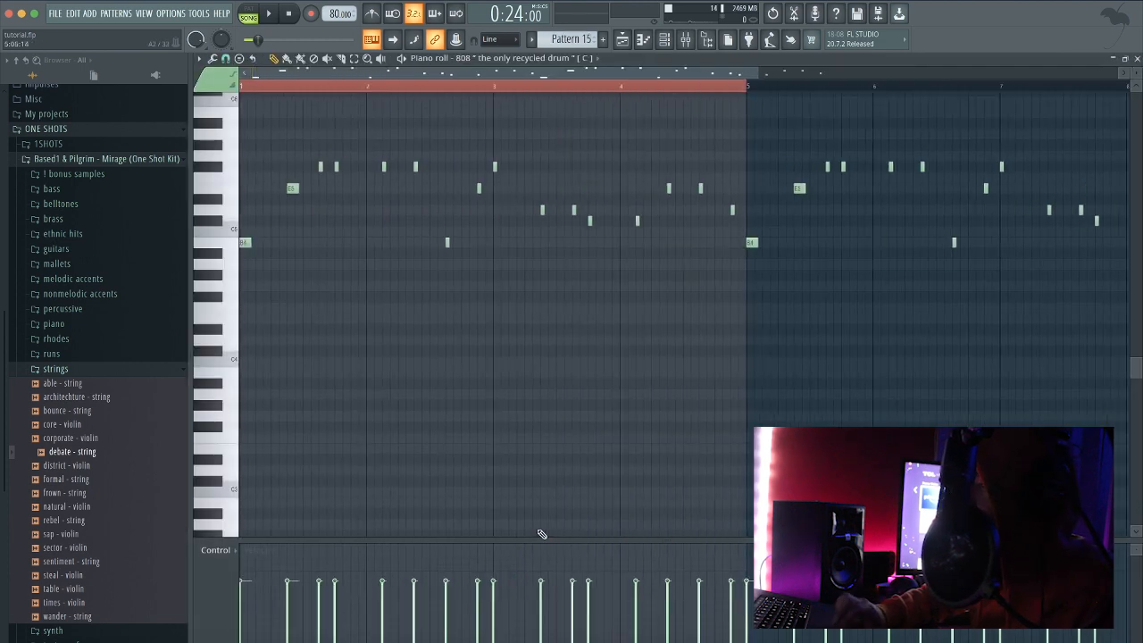
key(space)
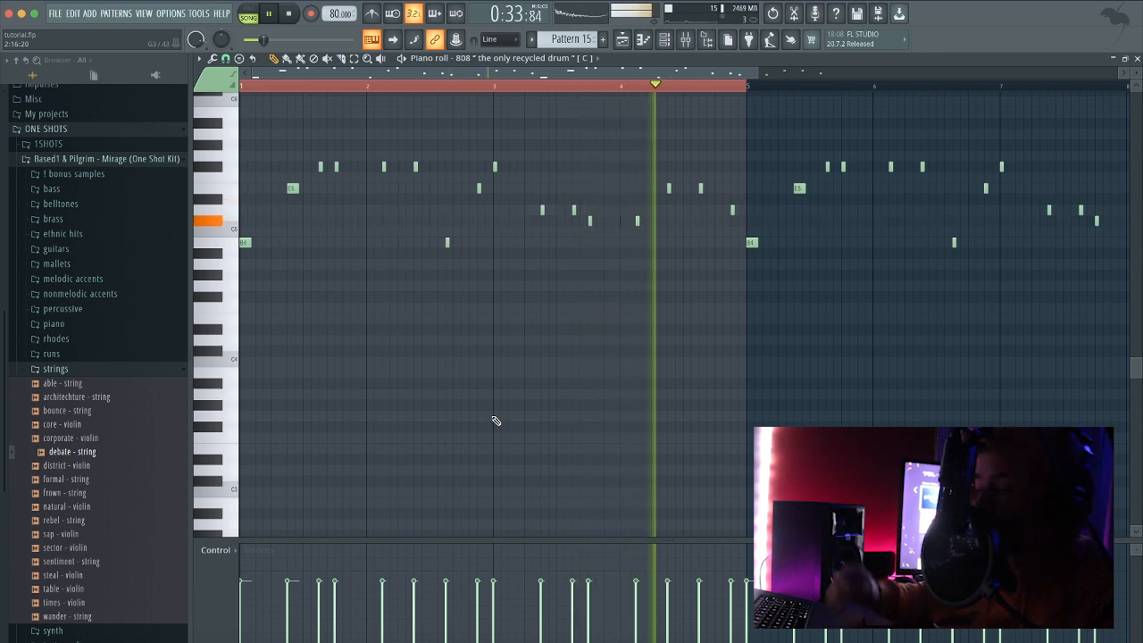
Review the full arrangement in the playlist while it plays from bar 29 into bar 33, and stop playback.
scroll(658, 400, down, 2)
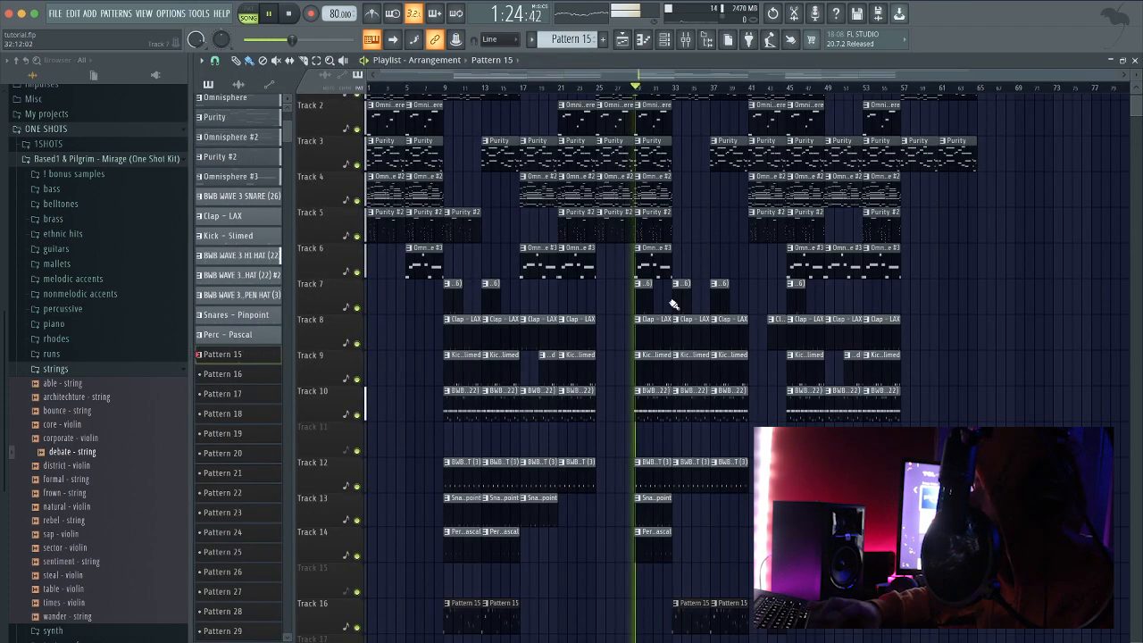
scroll(674, 303, up, 4)
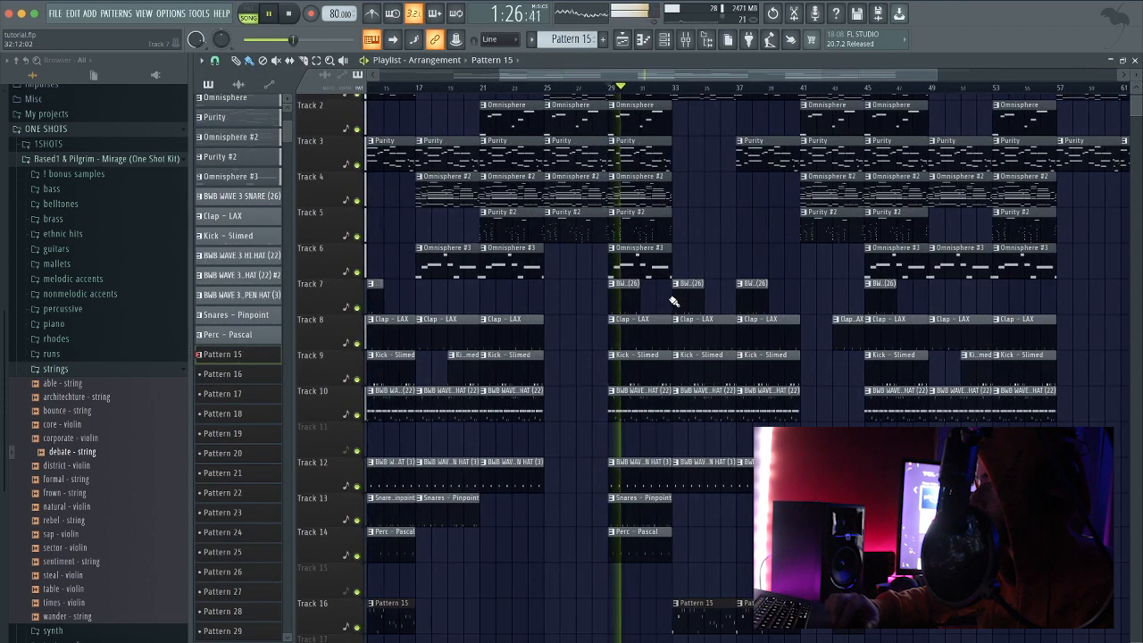
scroll(674, 285, right, 4)
scroll(675, 288, up, 1)
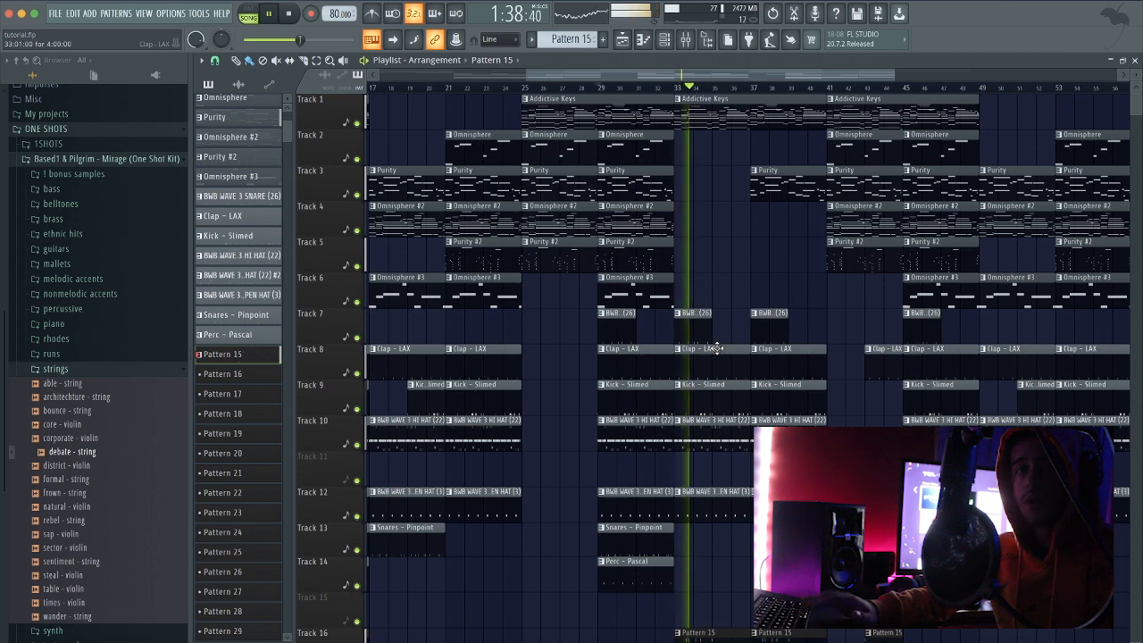
key(space)
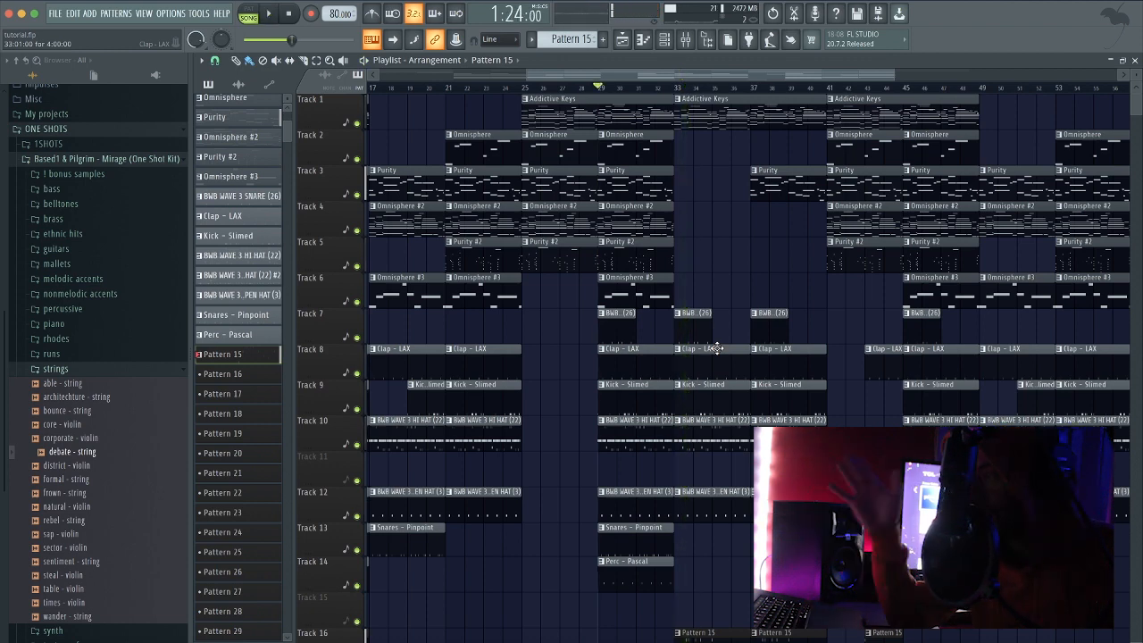